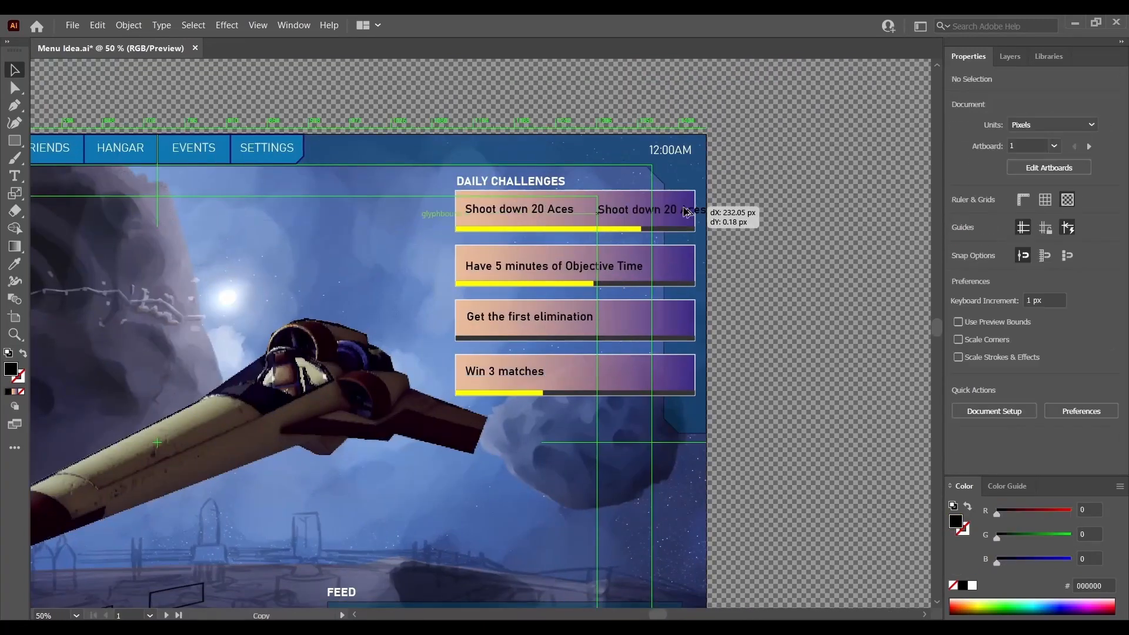
- Copy the progress counter down to the third daily challenge and pick the Carrot swatch (#E67E22) in the palette image
left_click_drag(685, 268, 685, 324, "alt")
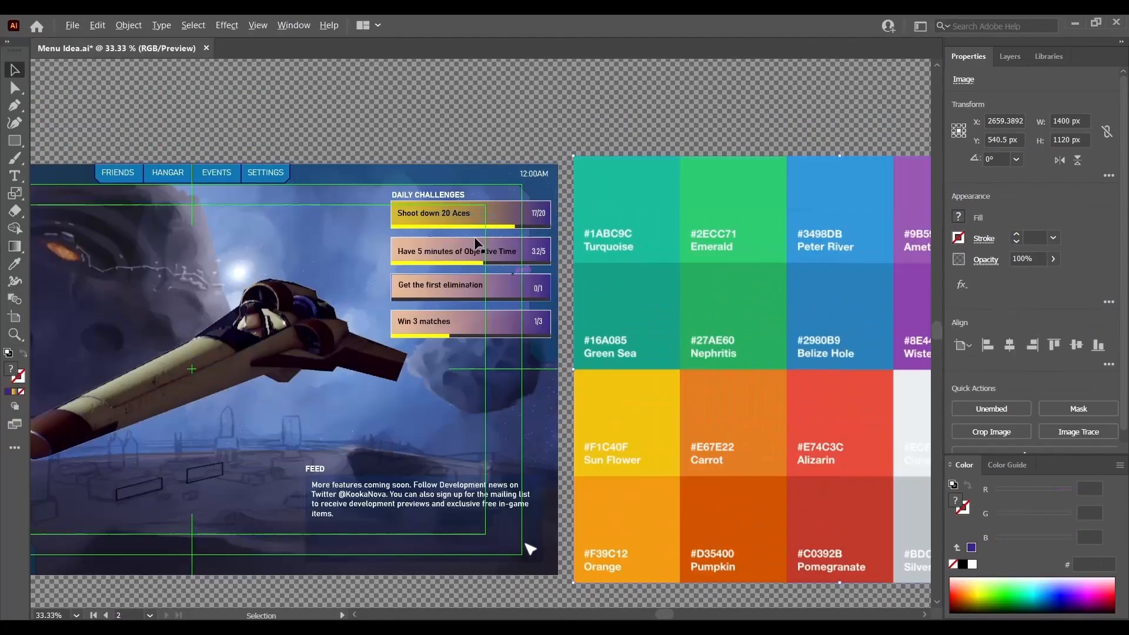
left_click(714, 438)
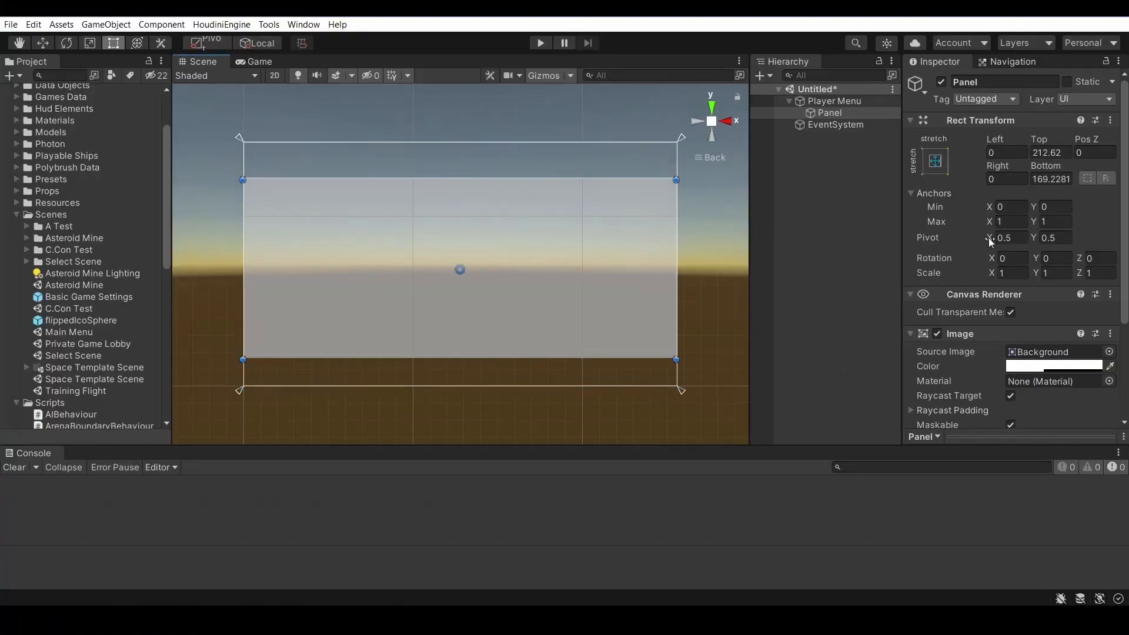
- Set the Panel's X scale to 0.6 and change its image colour to blue
left_click_drag(991, 273, 1125, 427)
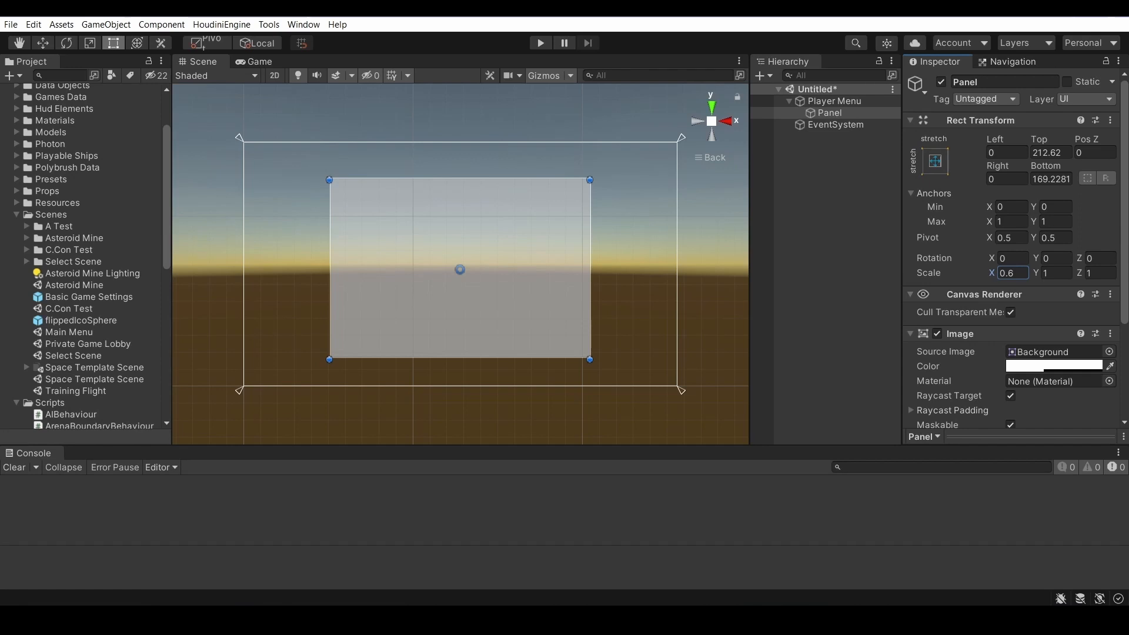
left_click(1053, 366)
left_click(1023, 433)
mouse_move(1026, 359)
left_mouse_down()
mouse_move(1031, 385)
mouse_move(1033, 354)
left_mouse_up()
left_click(1116, 240)
- Add a UI button named Return inside the Panel and go through its Text child
right_click(825, 114)
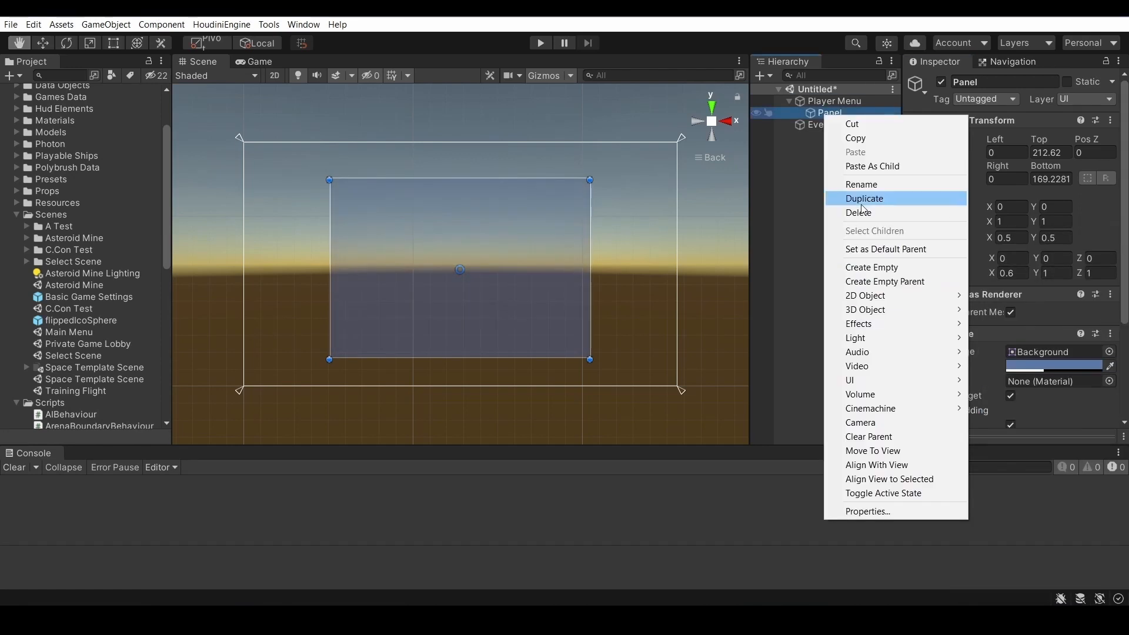
mouse_move(879, 380)
left_click(1033, 436)
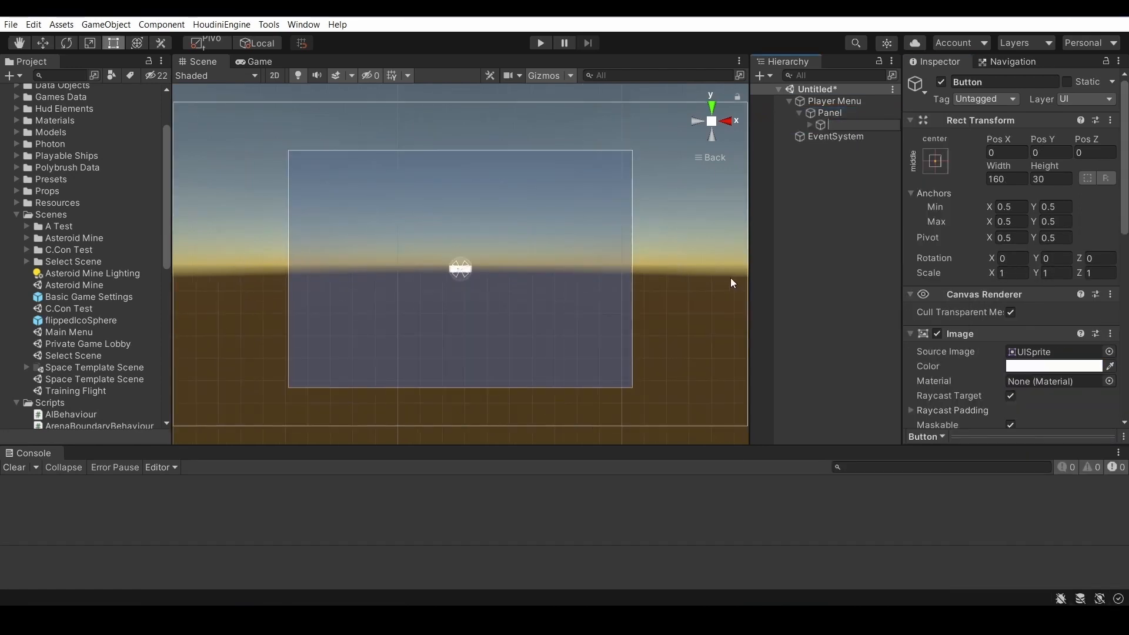
left_click(846, 136)
left_click(841, 124)
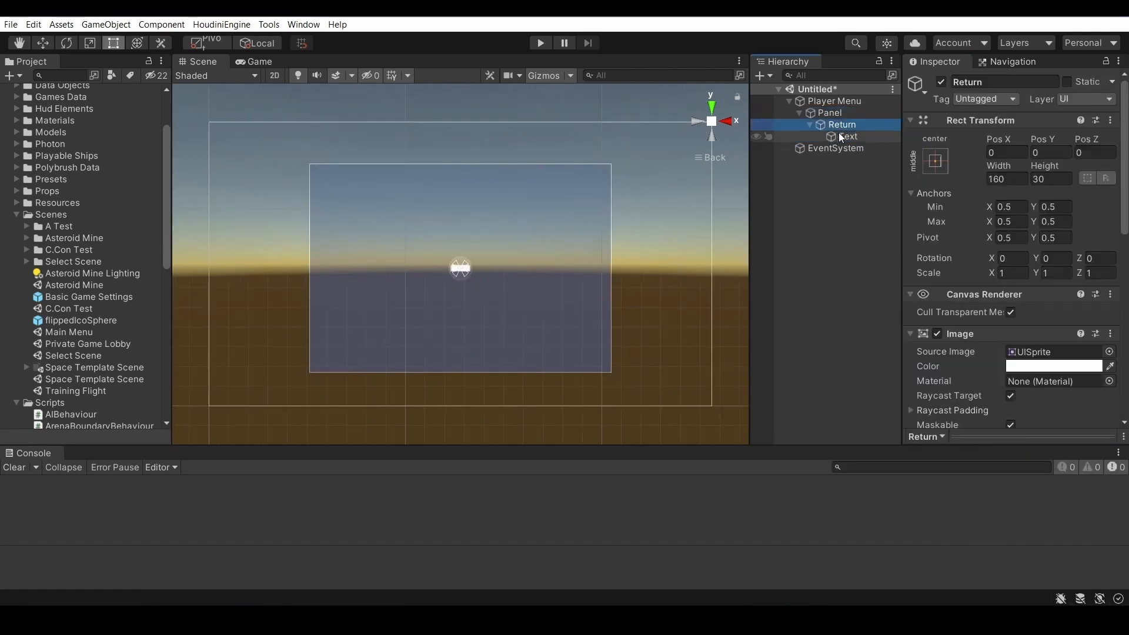
left_click(841, 136)
left_click(842, 125)
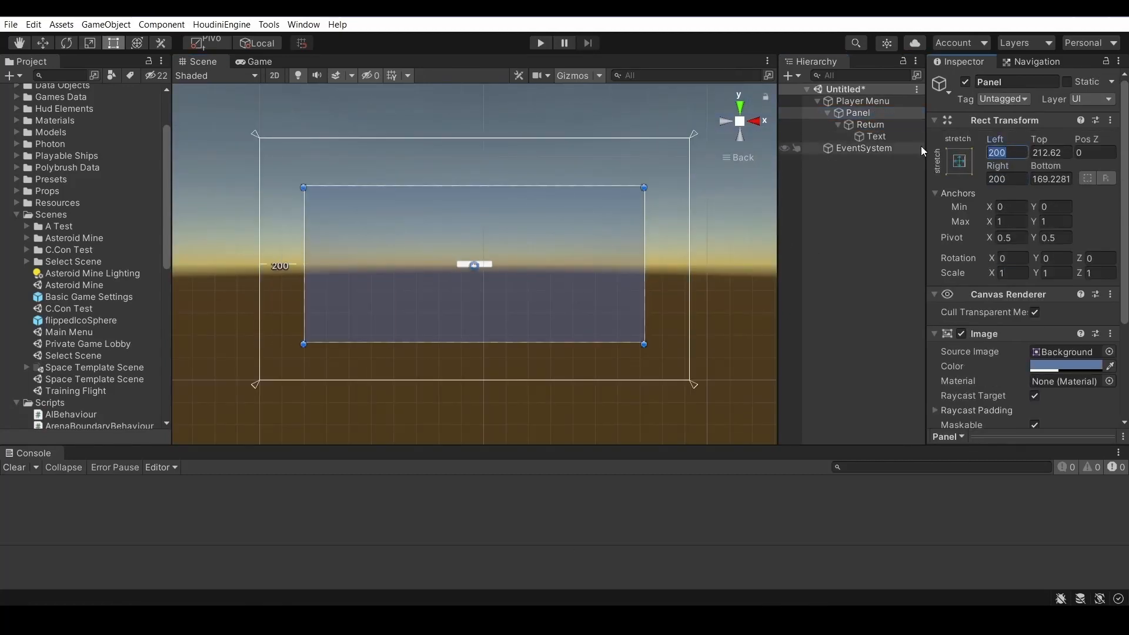
- Duplicate the Return button for the Select Loadout and Settings entries, select the buttons together and preview the menu in the Game view
left_click(870, 124)
key("ctrl+d")
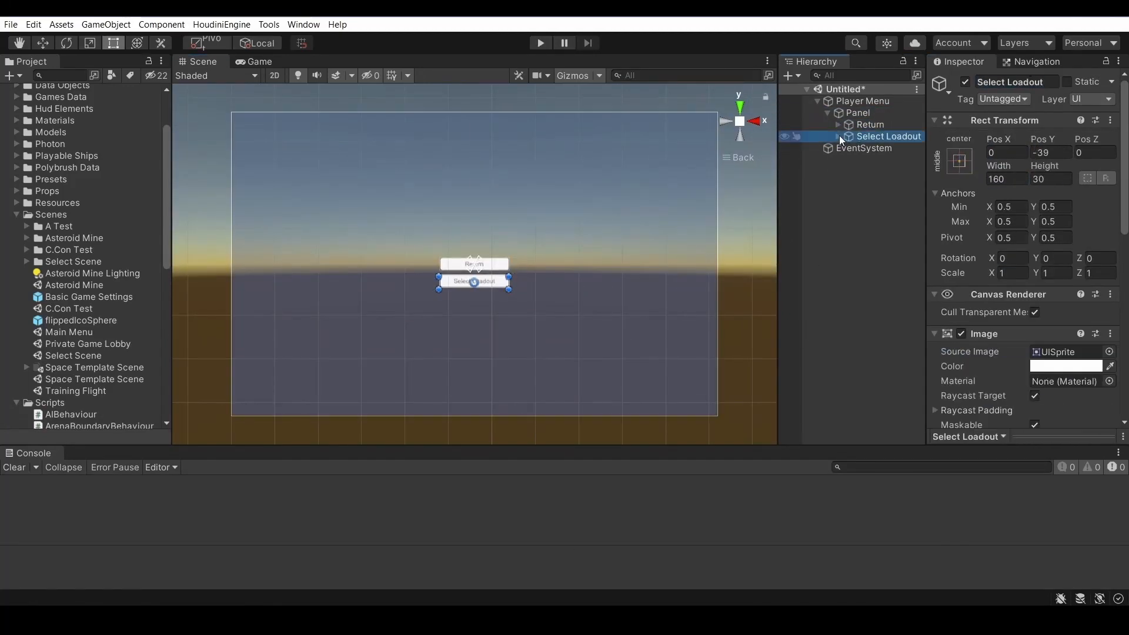
key("ctrl+d")
left_click(870, 125)
left_click(888, 148, "shift")
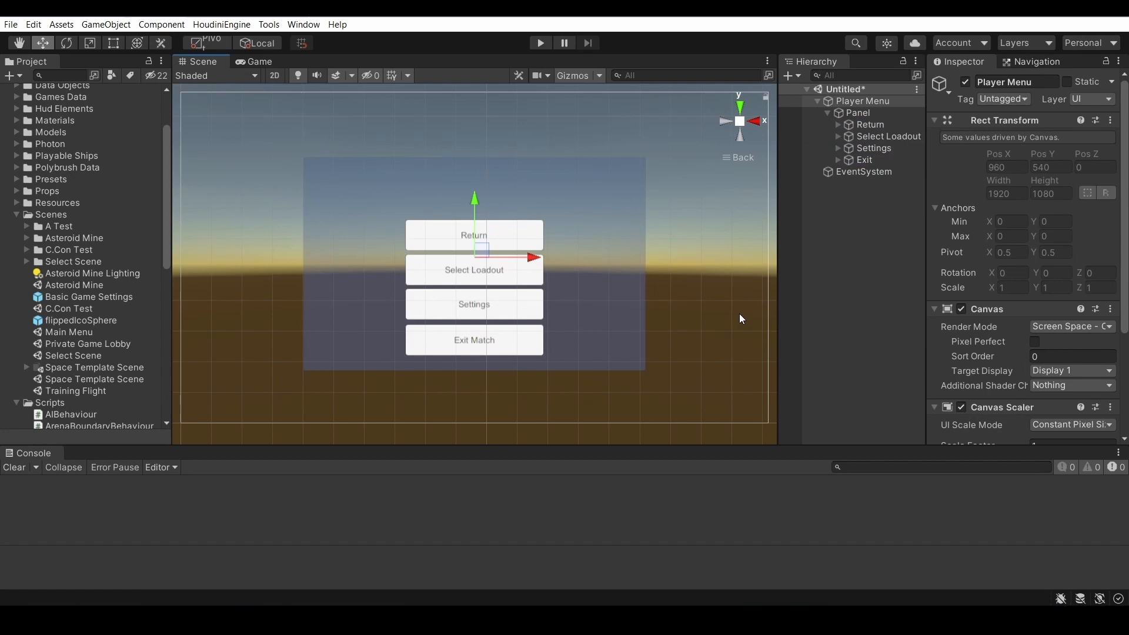
scroll(517, 231, "down", 3)
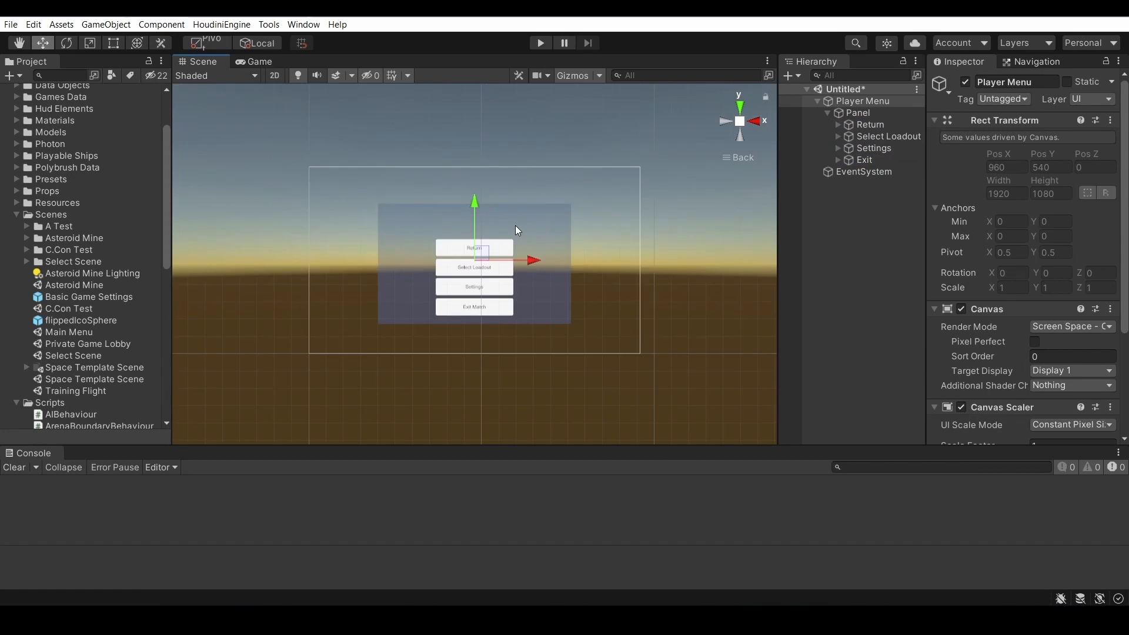
left_click(259, 61)
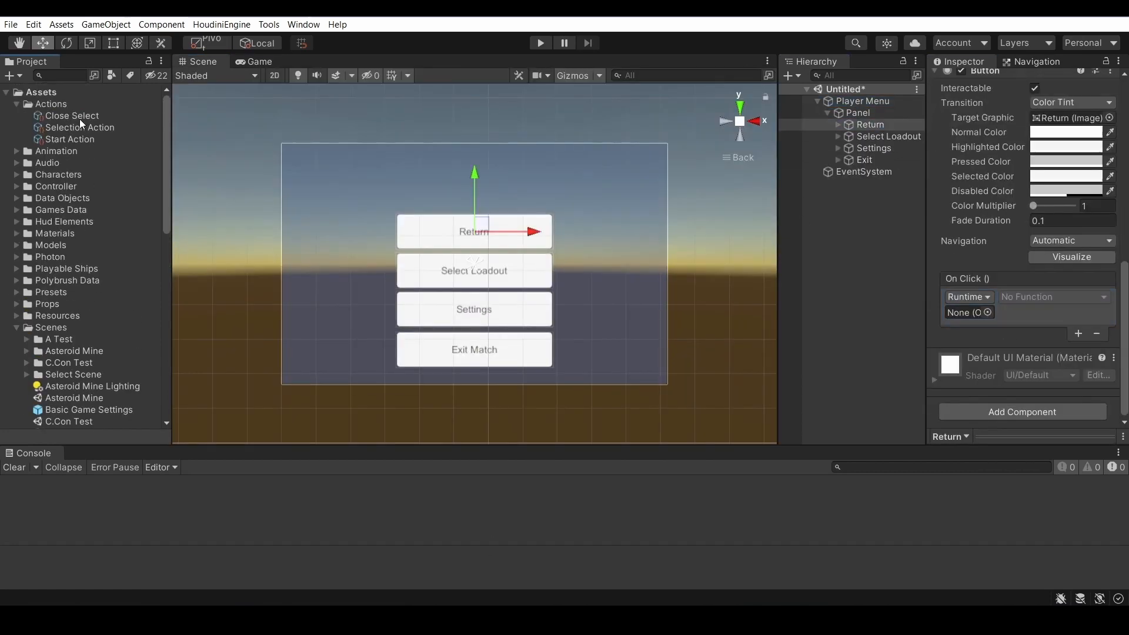
- Name the new action asset Close Player Menu and duplicate an action as Open Select in the Actions folder
type("Close Player Menu")
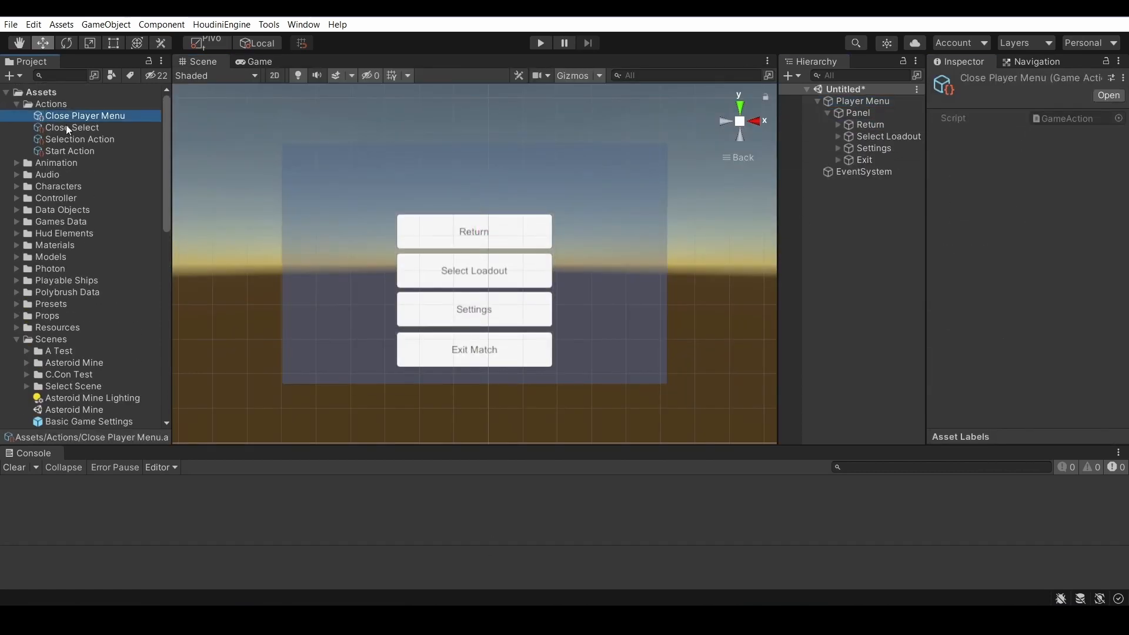
key("ctrl+d")
key("F2")
type("Open Select Action")
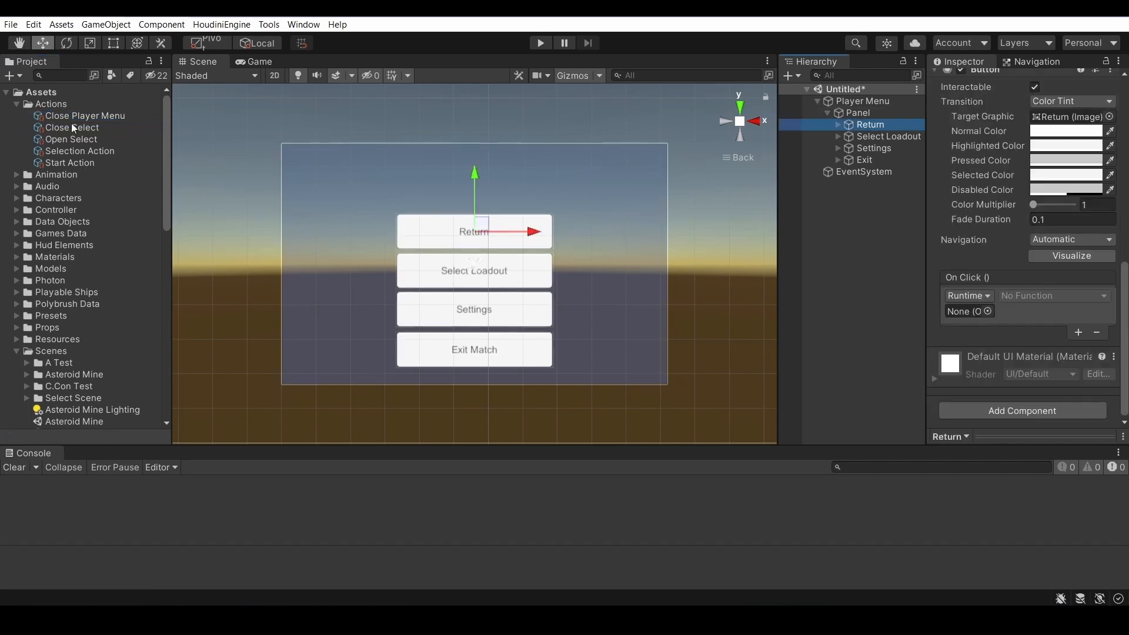
key("Down")
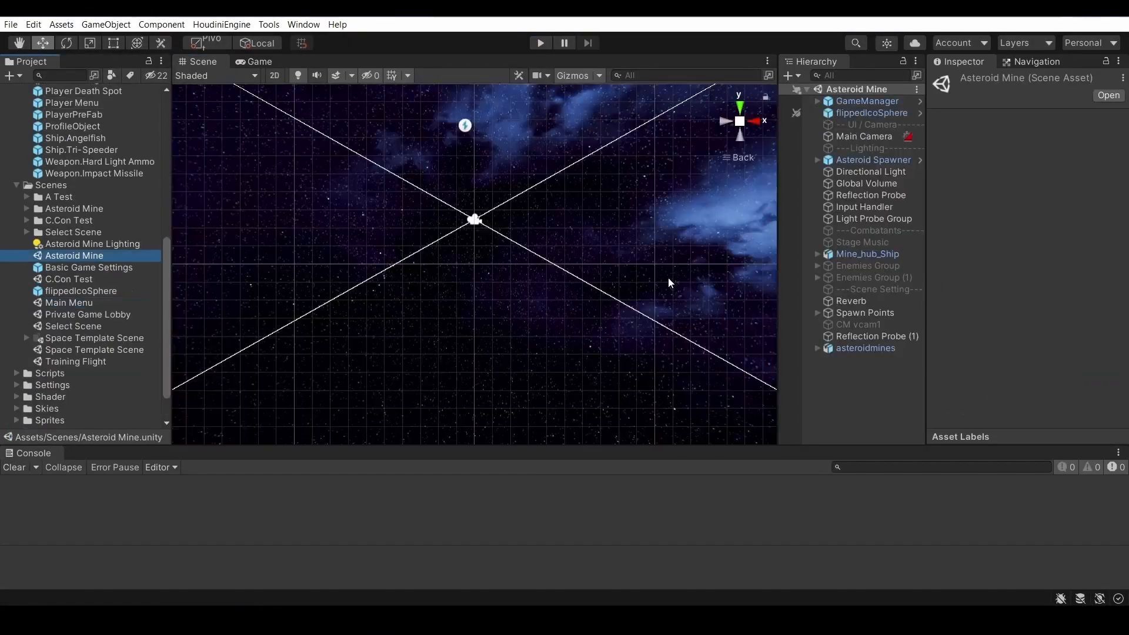
- Open the PlayerPreFab prefab from the Resources folder for editing
left_click(97, 262)
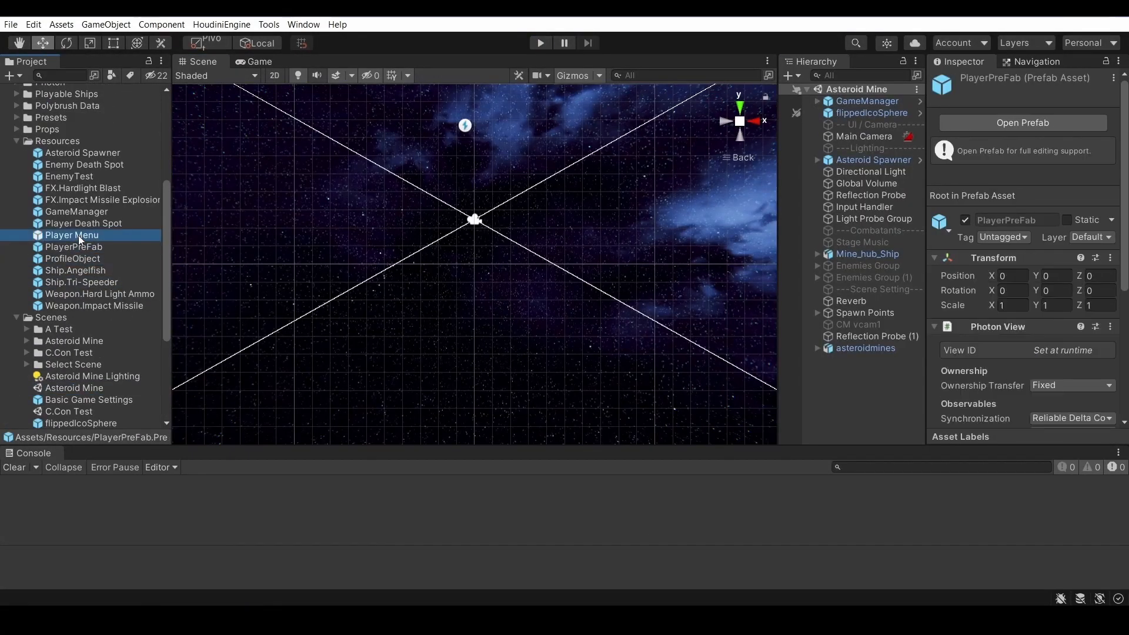
double_click(74, 247)
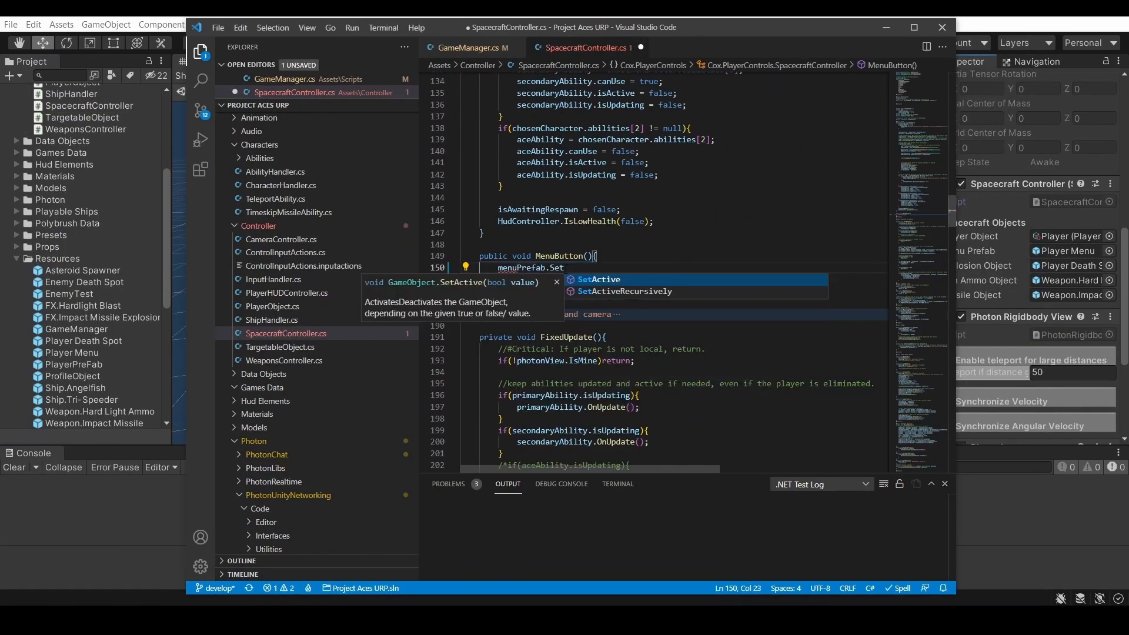
- Complete the MenuButton method in SpacecraftController.cs with menuPrefab.SetActive(!menuPrefab.activeSelf);
key("End")
type(";")
left_click(597, 268)
type("!")
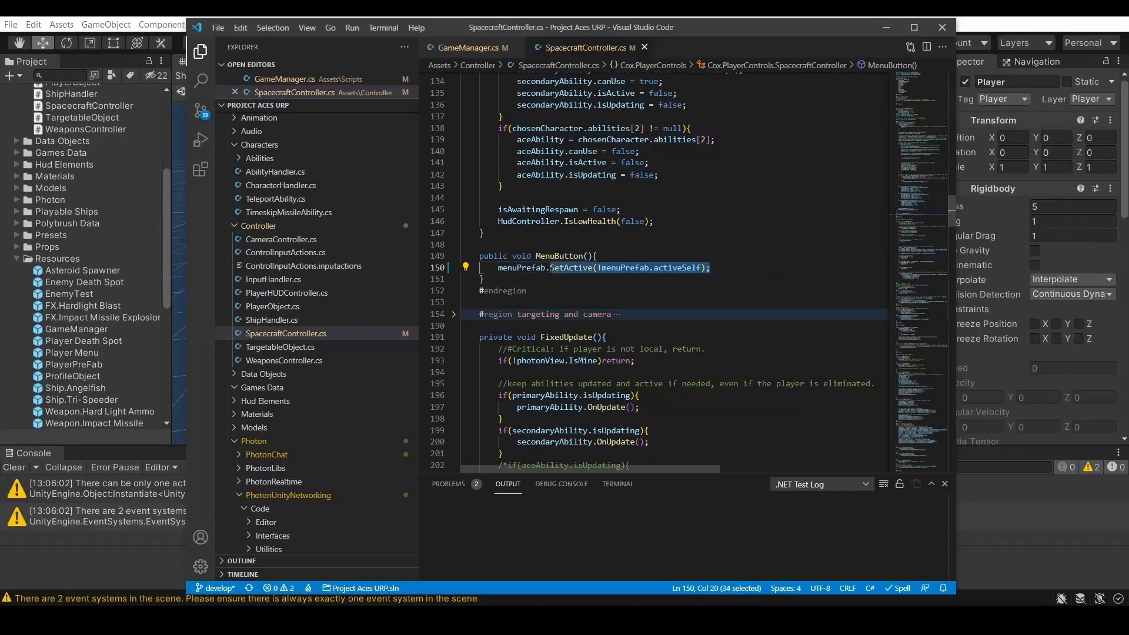
- Try rewriting the MenuButton line around menuPrefab.activeSelf instead of the SetActive call
type(".")
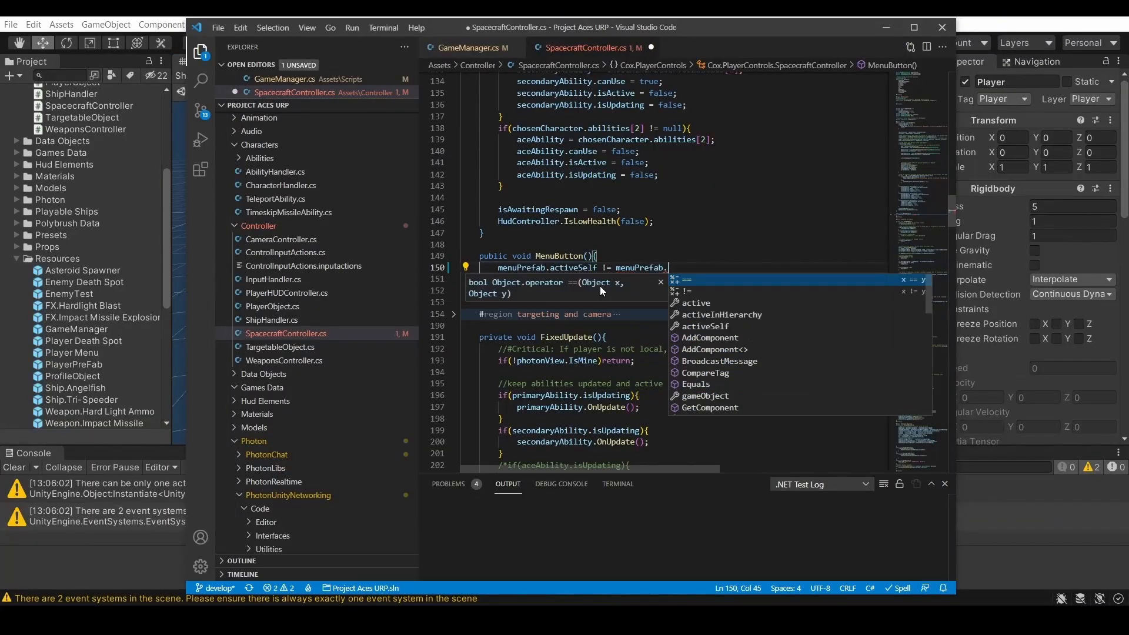
type("activeInHierarchy;")
key("BackSpace")
key("BackSpace")
key("BackSpace")
key("BackSpace")
key("BackSpace")
key("BackSpace")
key("BackSpace")
key("BackSpace")
key("BackSpace")
key("BackSpace")
key("BackSpace")
key("BackSpace")
type("Self;= !.")
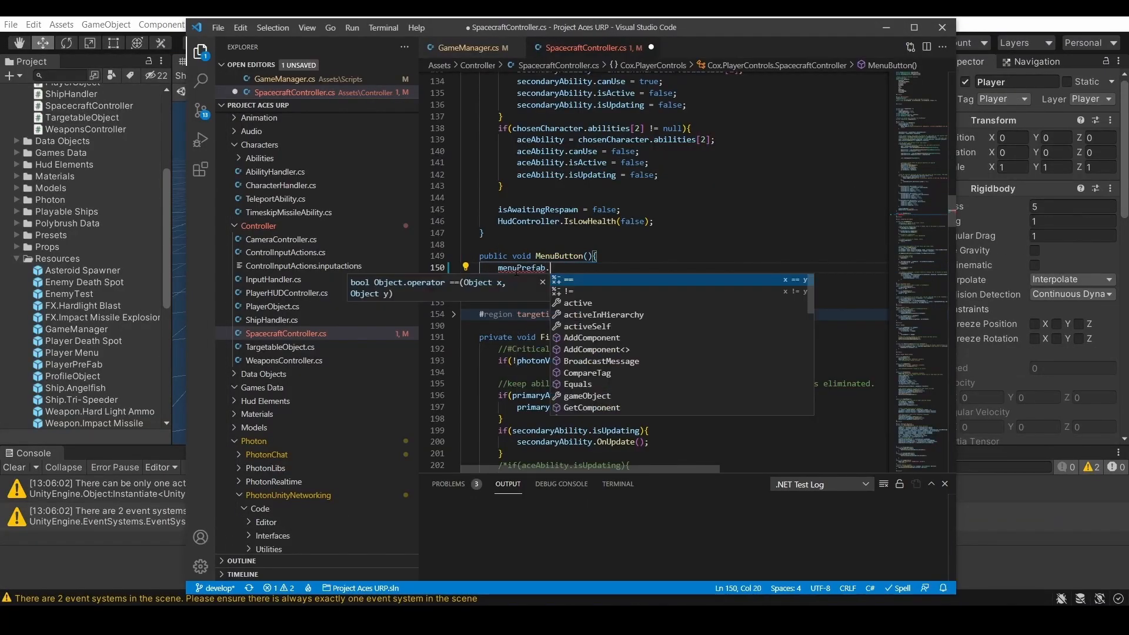
- In MenuButton, store menuPrefab.activeSelf in a bool named state, call menuPrefab.SetActive(!state), save the script and return to Unity
type("SetActive(")
key("Home")
key("Return")
key("Up")
type("bool state = menuPrefab.activeSelf;")
key("Down")
key("Left")
type("!state);")
key("ctrl+s")
key("alt+Tab")
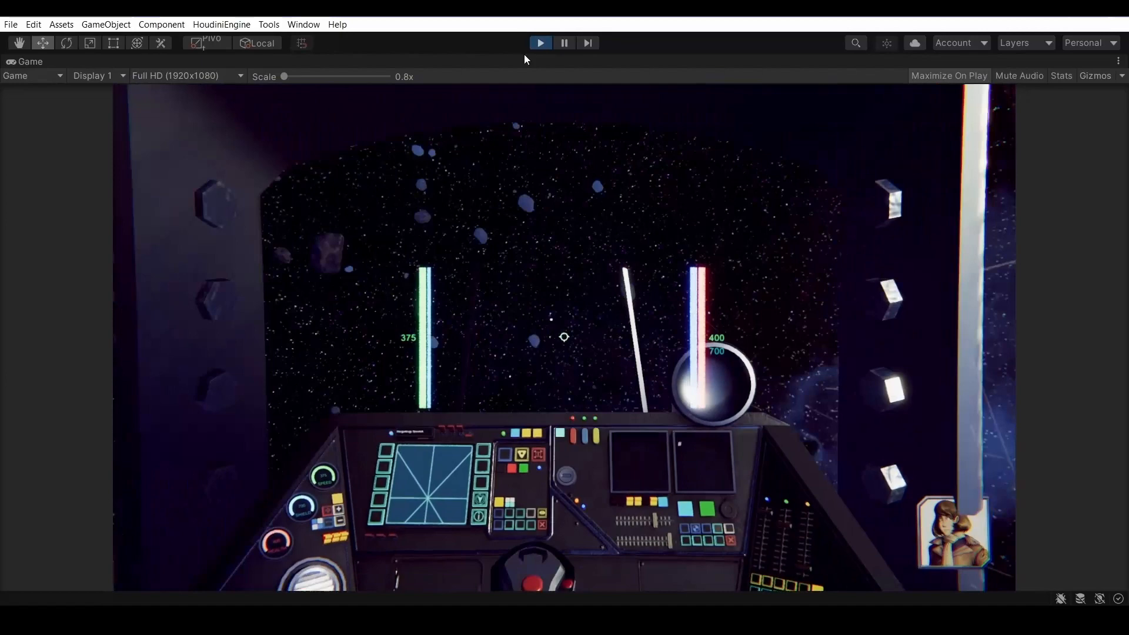
- Stop play mode and set the Game view resolution to Full HD (1920x1080)
left_click(540, 43)
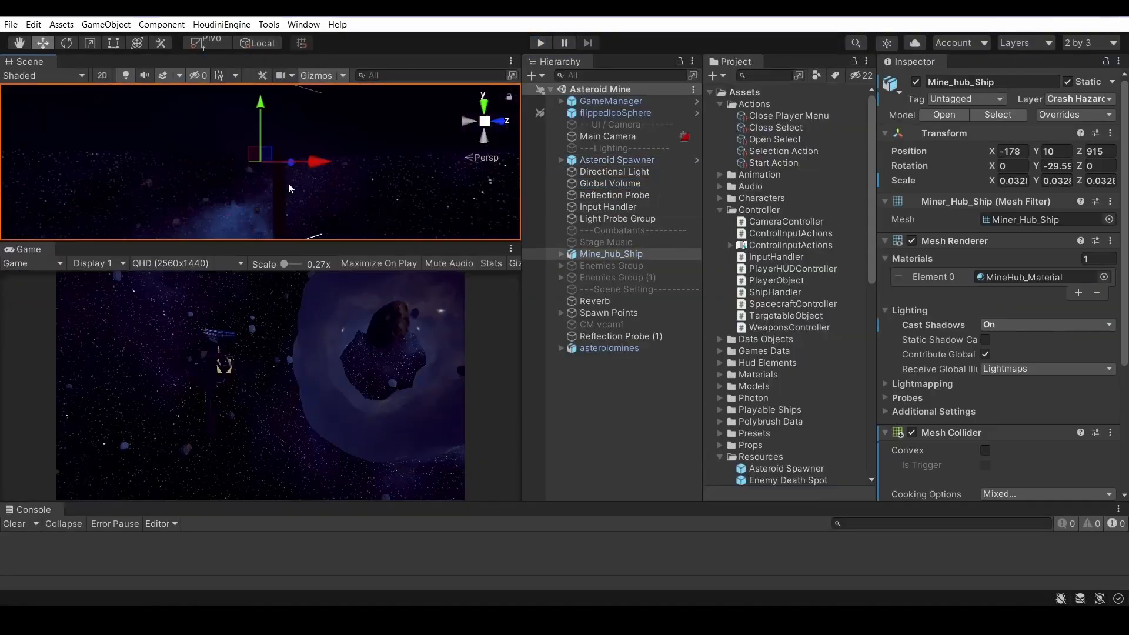
left_click(185, 262)
left_click(171, 325)
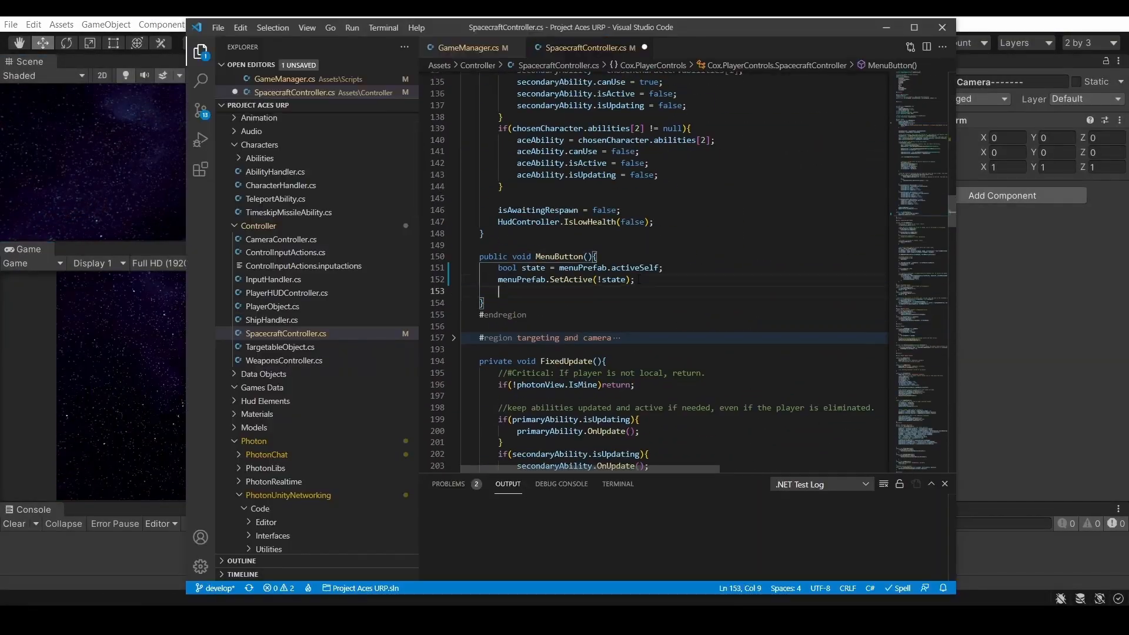
- Add a Debug.Log call at the end of MenuButton with the message "SpacecraftController: Menu is"
type("Debug.Log(\"Spa")
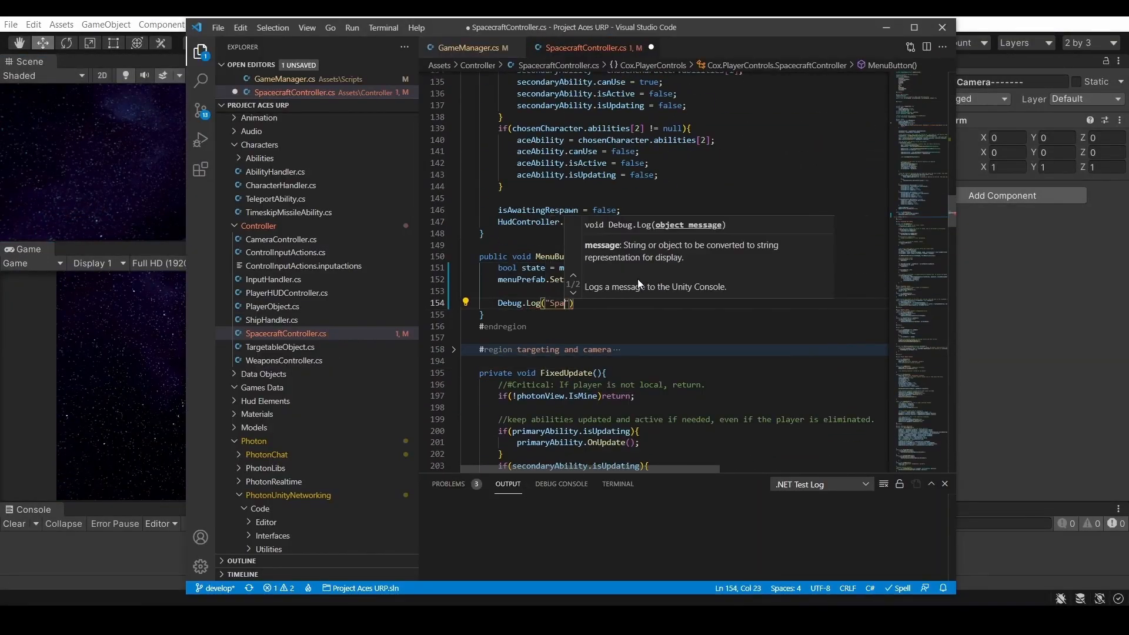
type("cecraftController: Menu is")
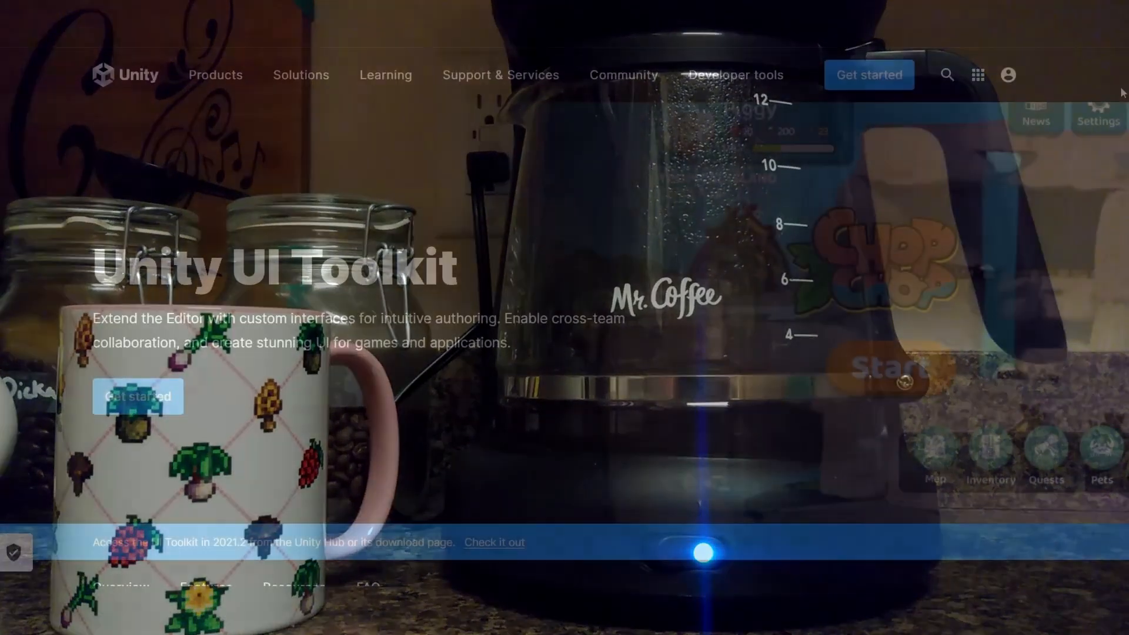
- Read through the Unity UI Toolkit web page, covering its overview, key features and other features sections
scroll(564, 317, "down", 7)
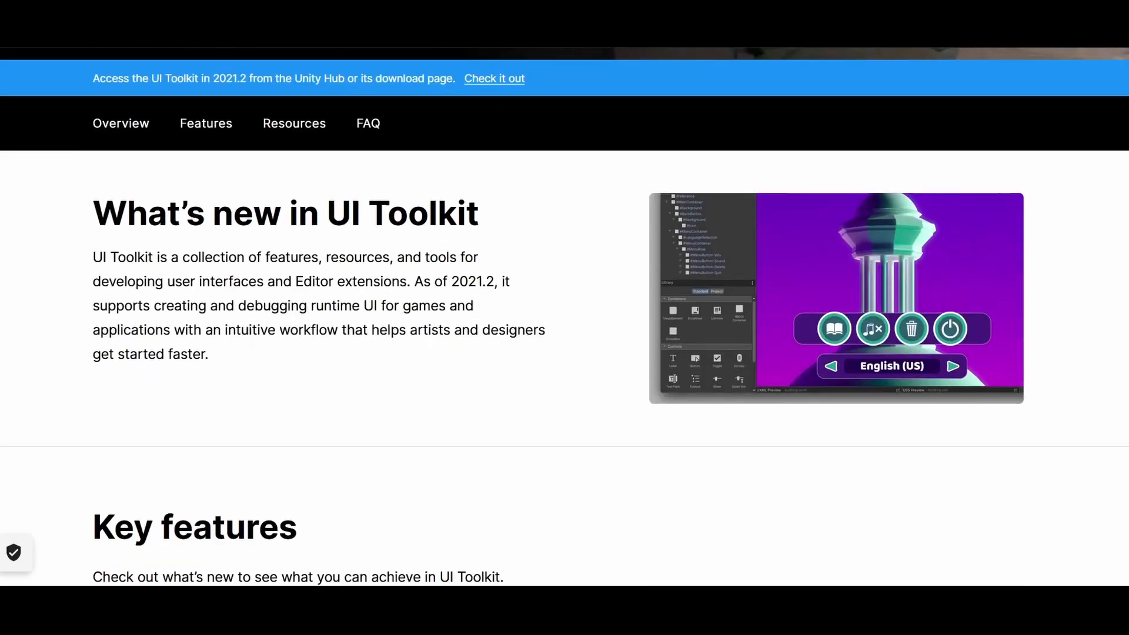
left_click(137, 96)
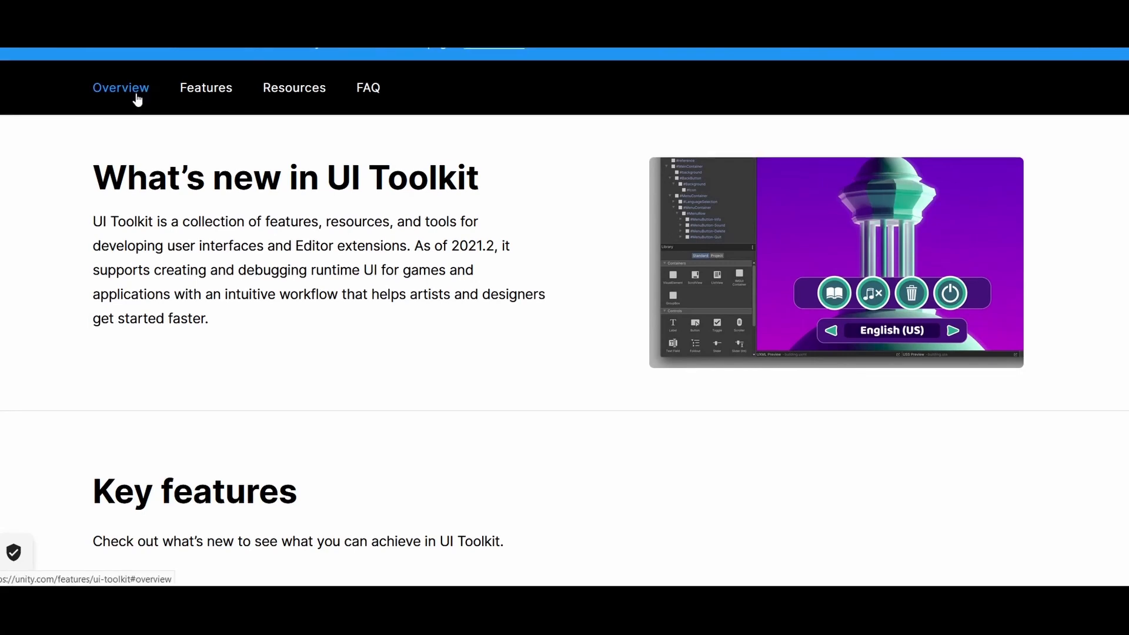
left_click(213, 88)
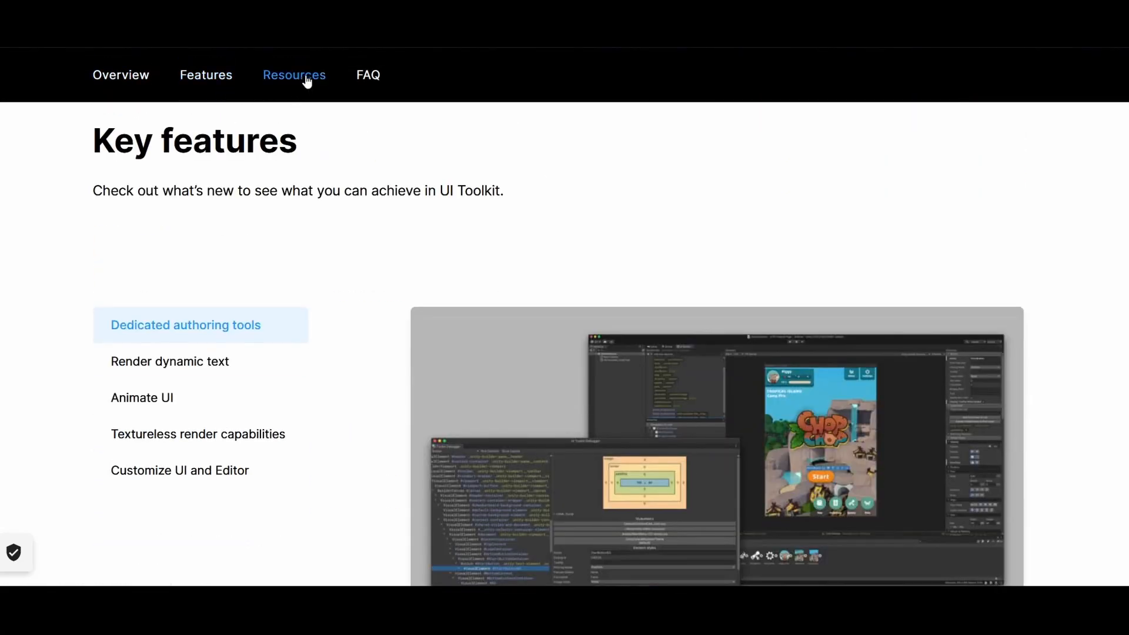
scroll(1036, 345, "down", 12)
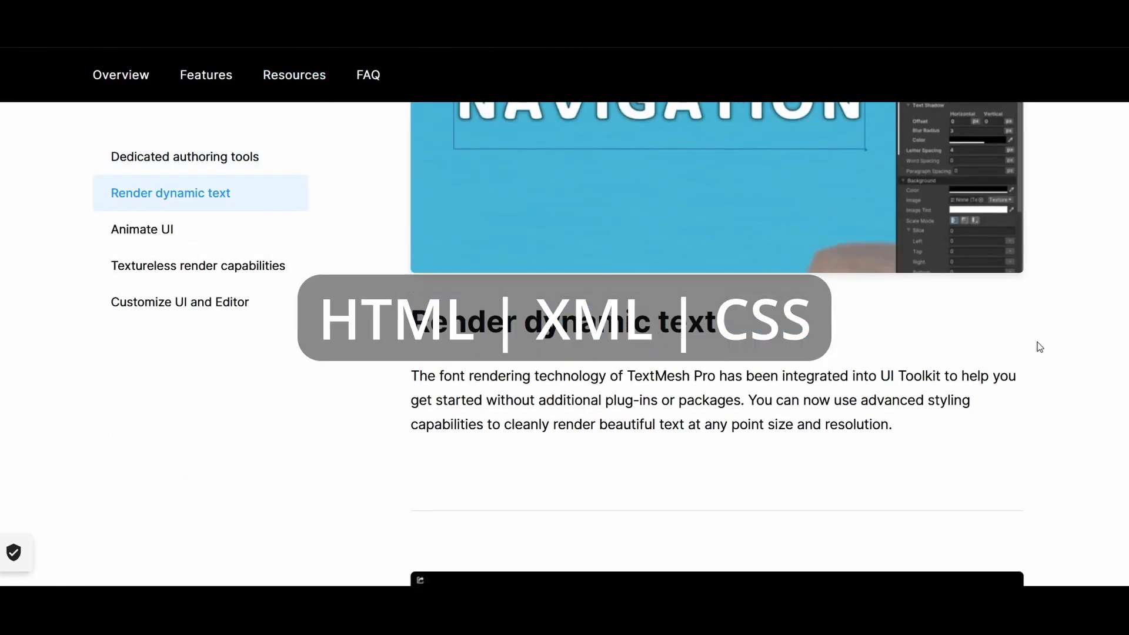
scroll(1040, 329, "down", 10)
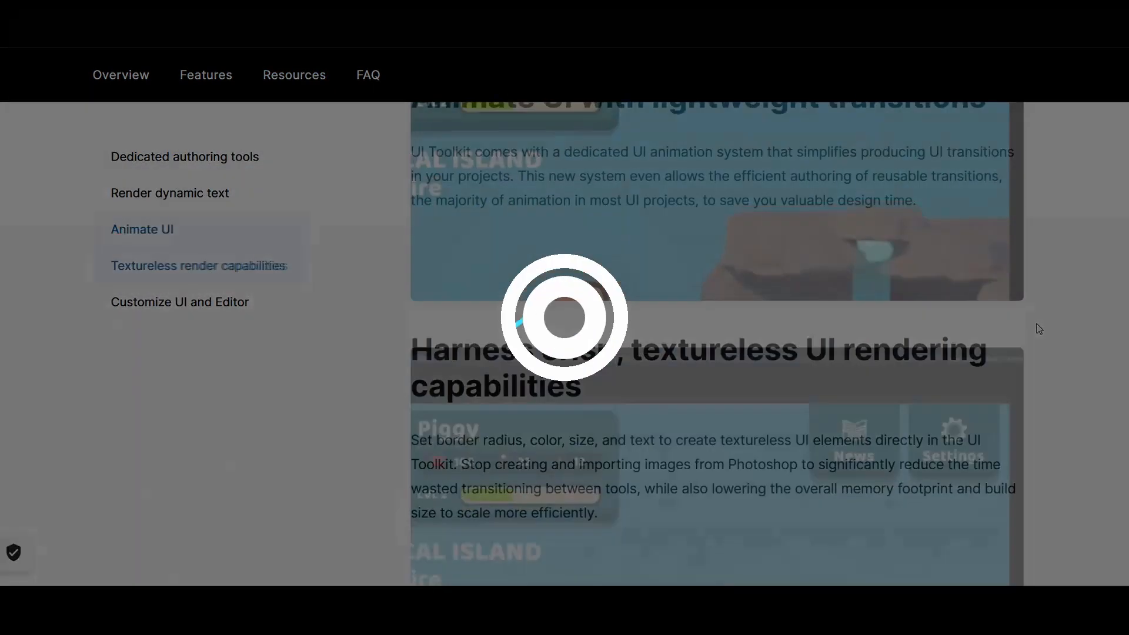
scroll(1040, 329, "down", 6)
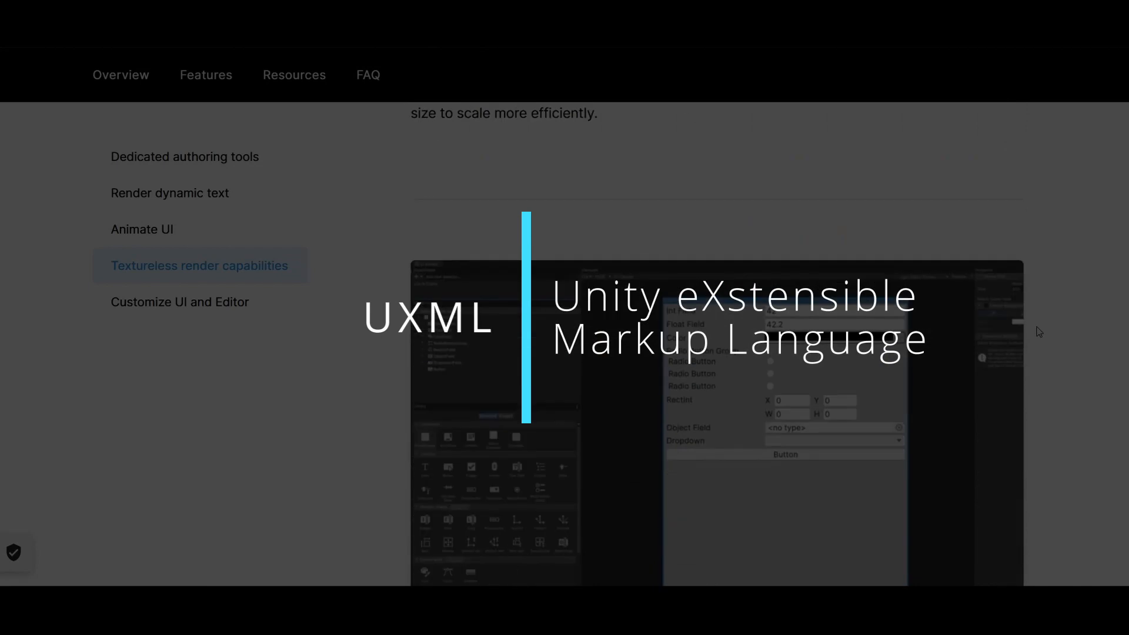
scroll(1038, 341, "down", 5)
scroll(1042, 345, "down", 16)
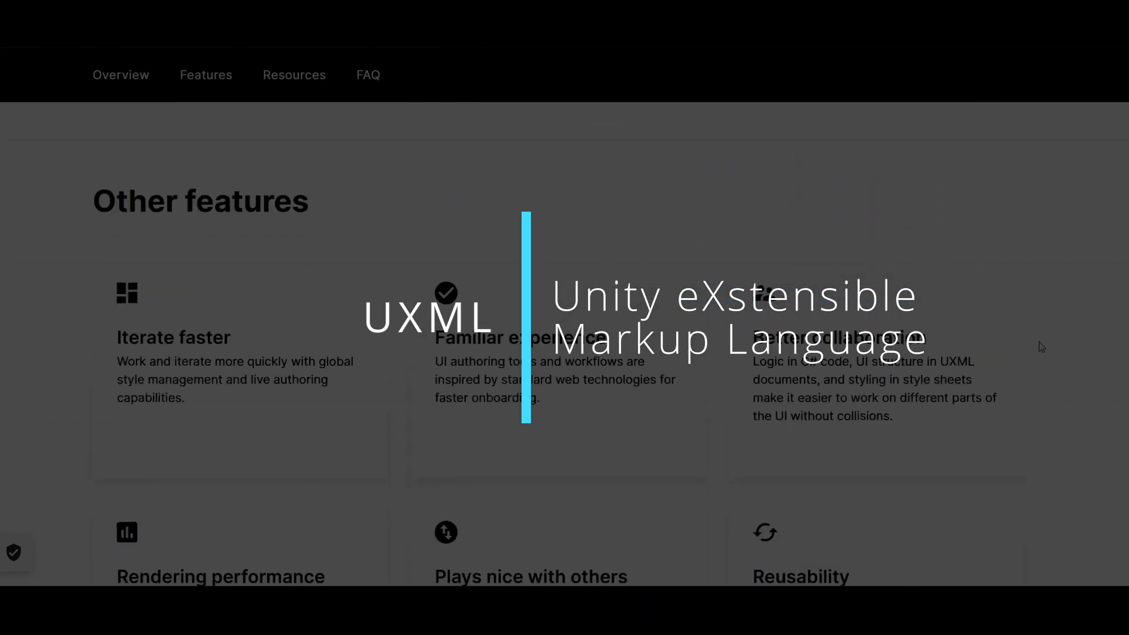
scroll(1037, 346, "down", 7)
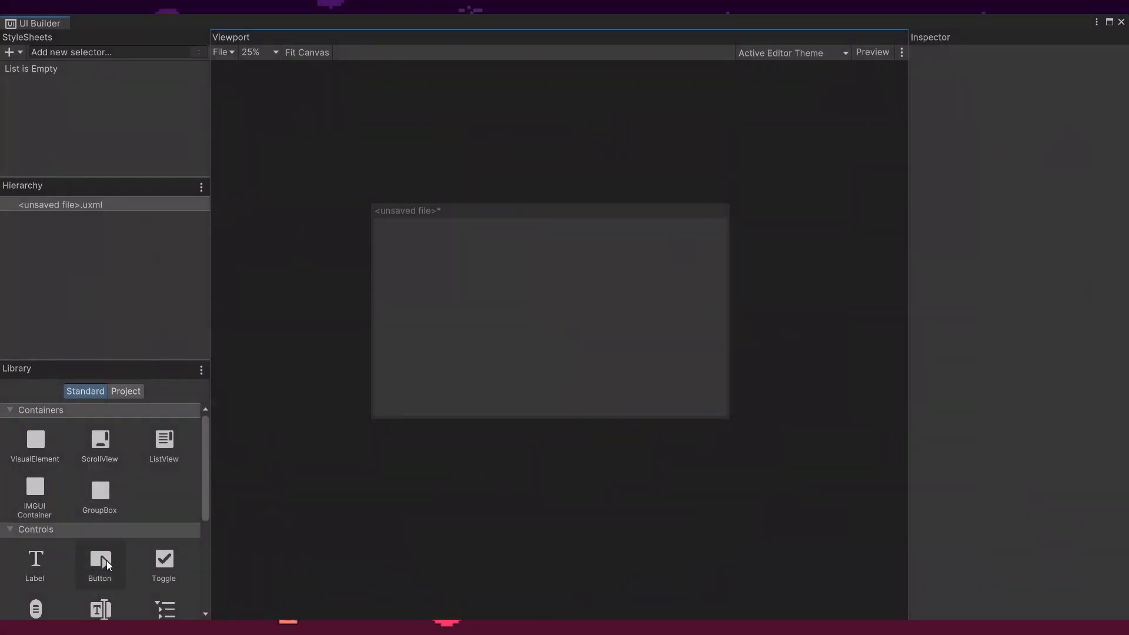
- Add a Button element to the UI Builder canvas and make it narrower and taller
left_click_drag(104, 559, 446, 291)
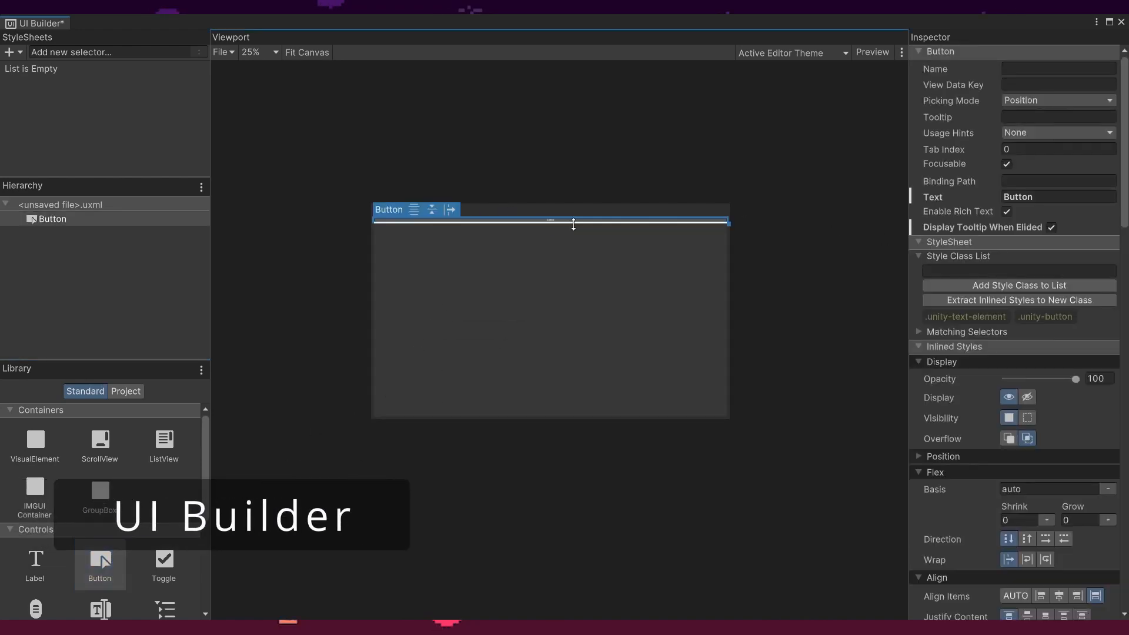
left_click_drag(729, 222, 480, 371)
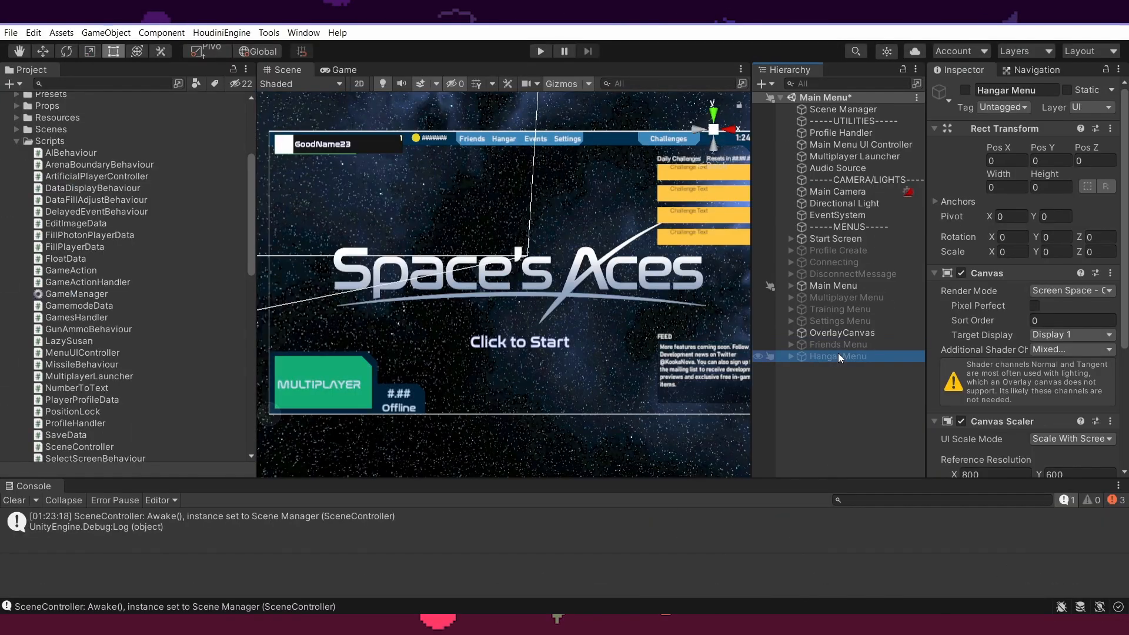
- Duplicate the Hangar Menu object in the Main Menu scene
key("ctrl+d")
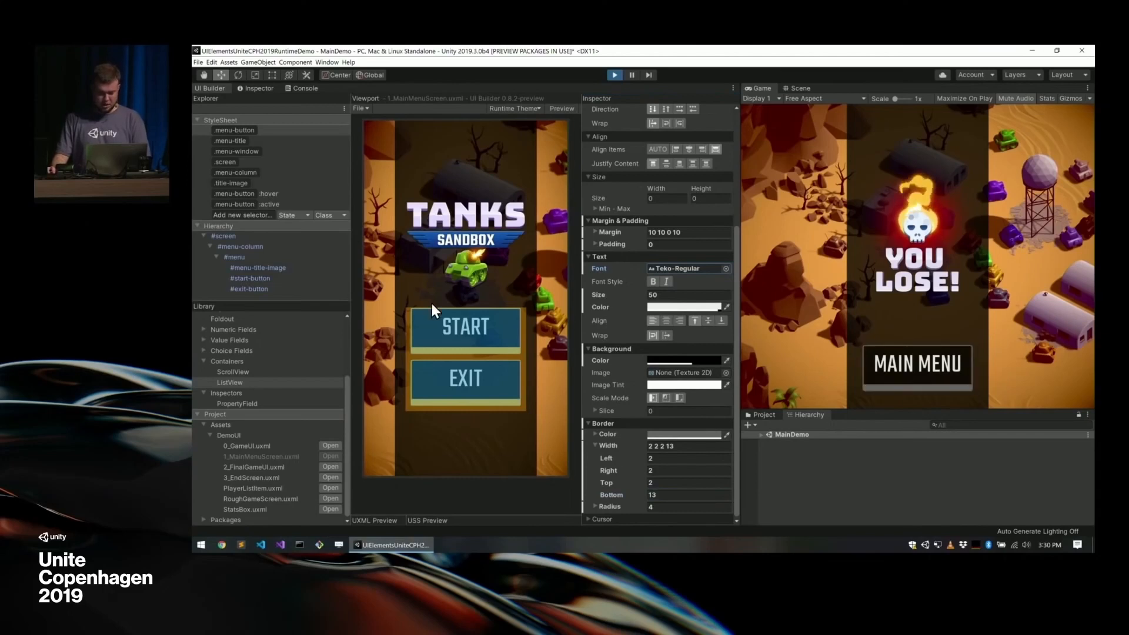
left_click(506, 496)
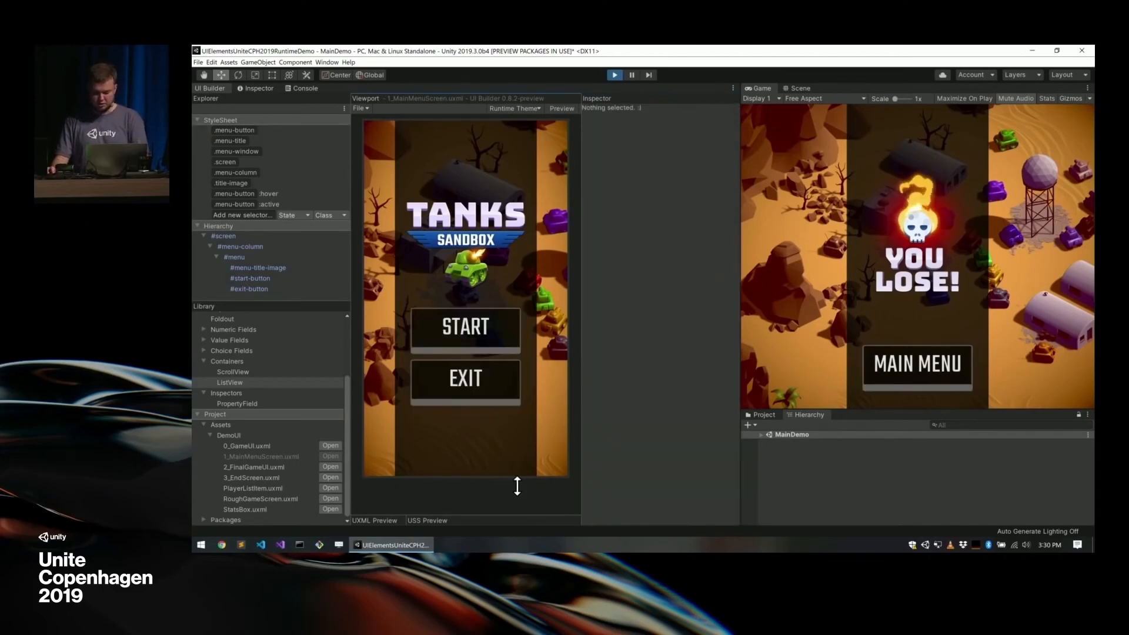
left_click(498, 328)
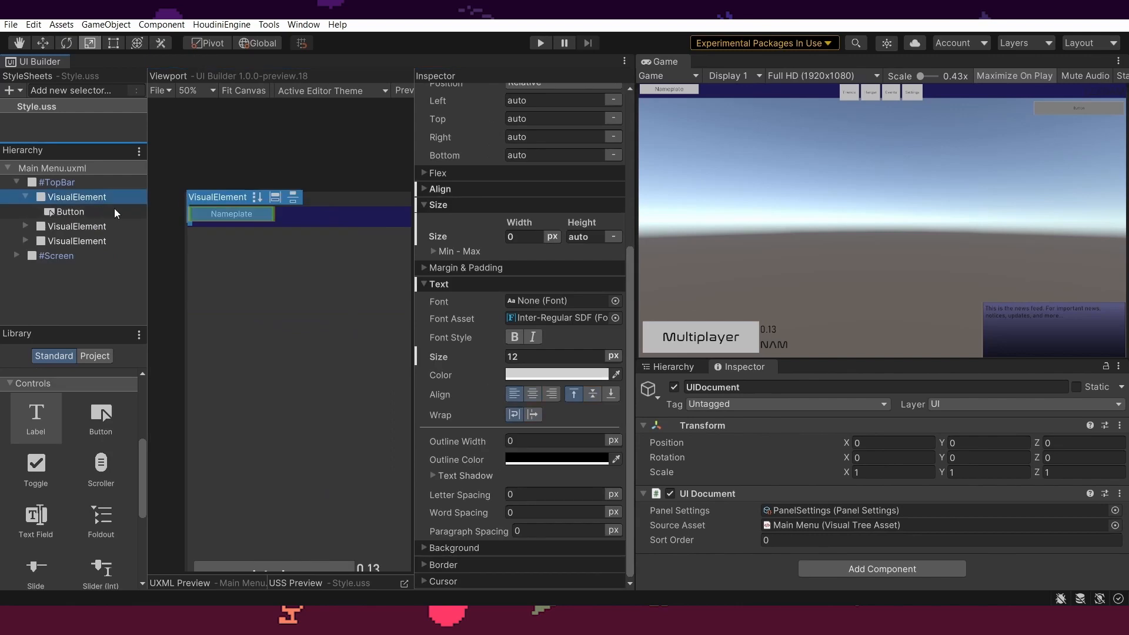
left_click_drag(474, 359, 416, 359)
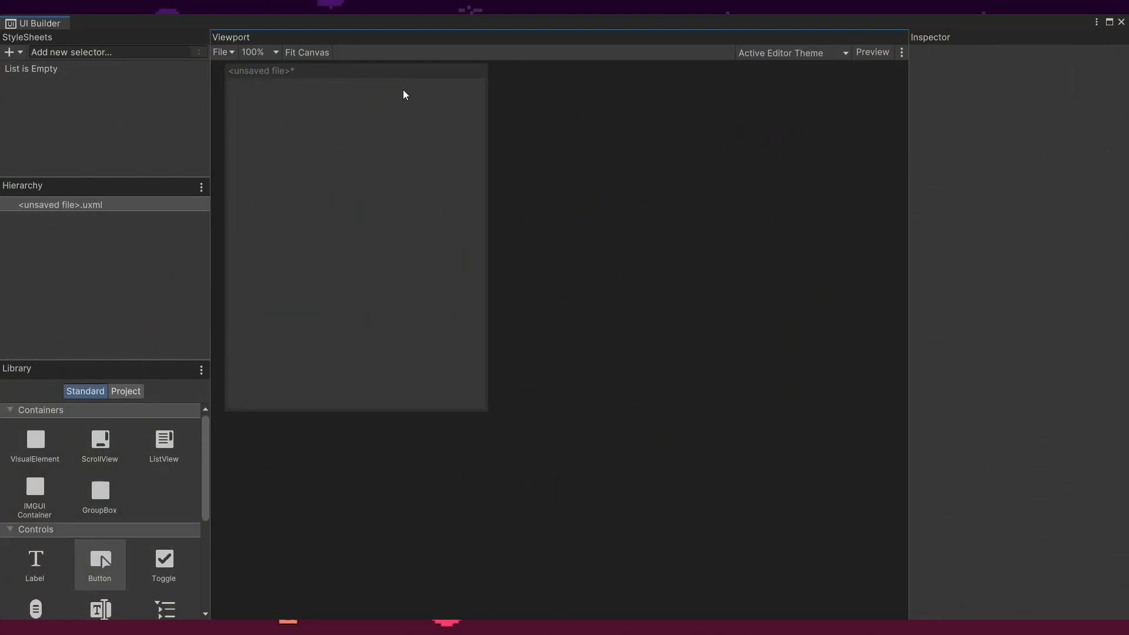
- Make the canvas of the unsaved UXML file match the Game View resolution
left_click(328, 73)
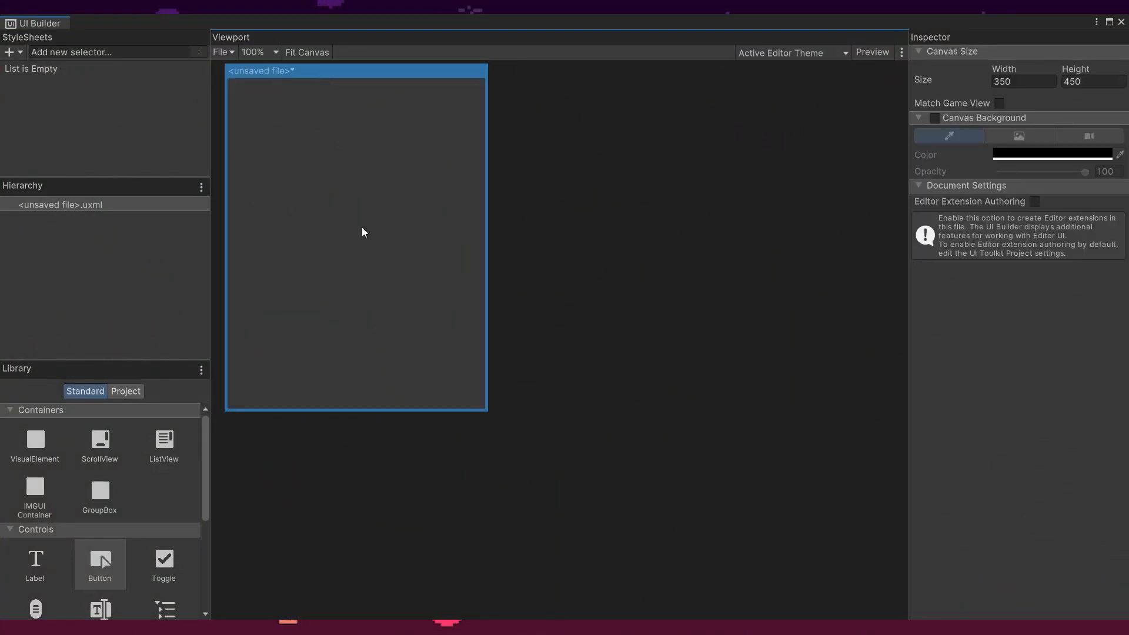
left_click(998, 103)
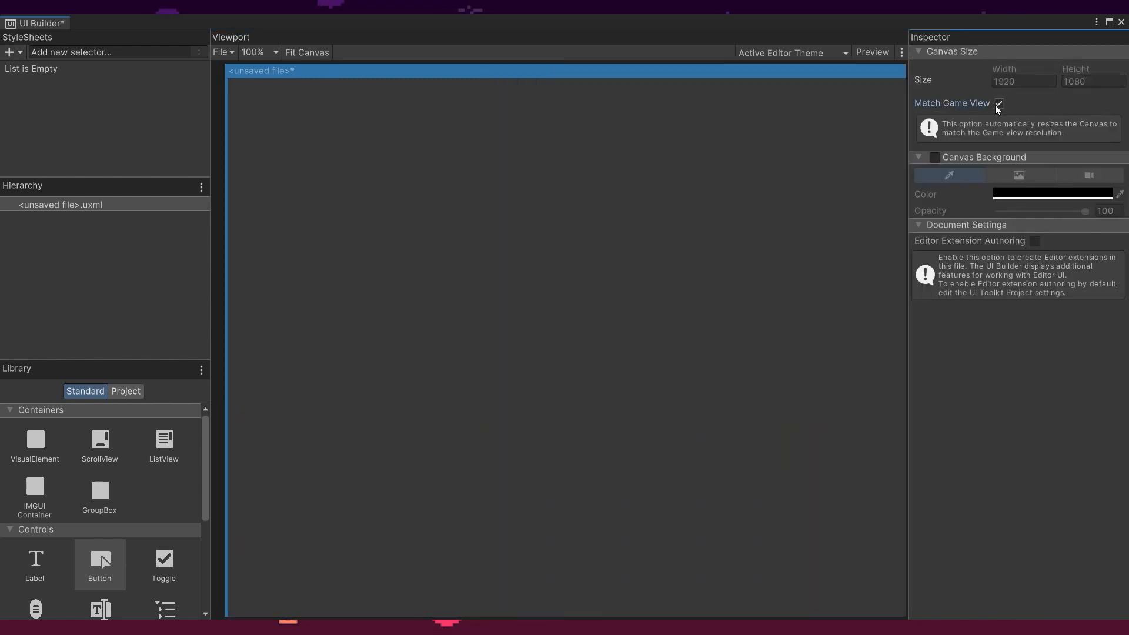
scroll(788, 202, "down", 5)
middle_click_drag(788, 202, 528, 211)
scroll(562, 213, "up", 1)
scroll(531, 218, "down", 1)
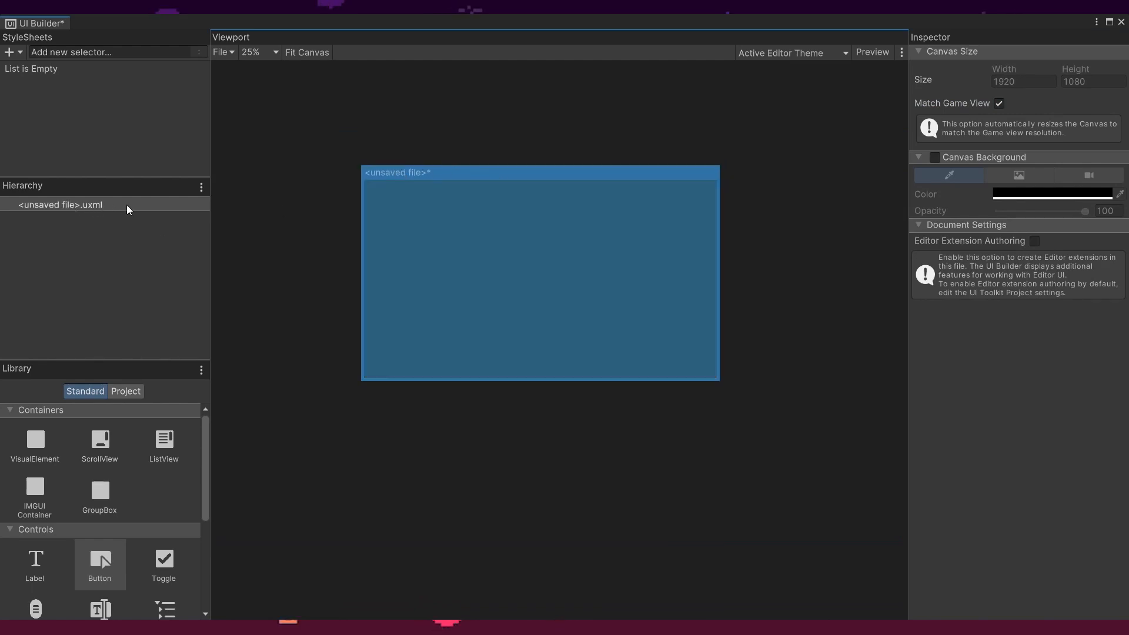
- Add a VisualElement and a Button to the root of the unsaved document
left_click(38, 450)
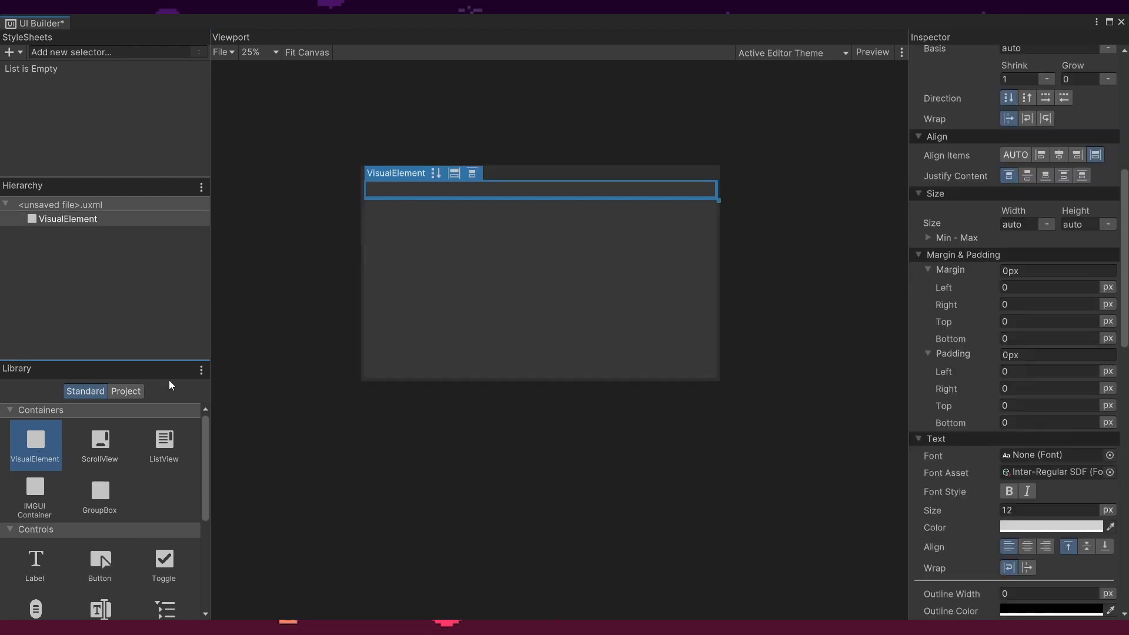
left_click(93, 220)
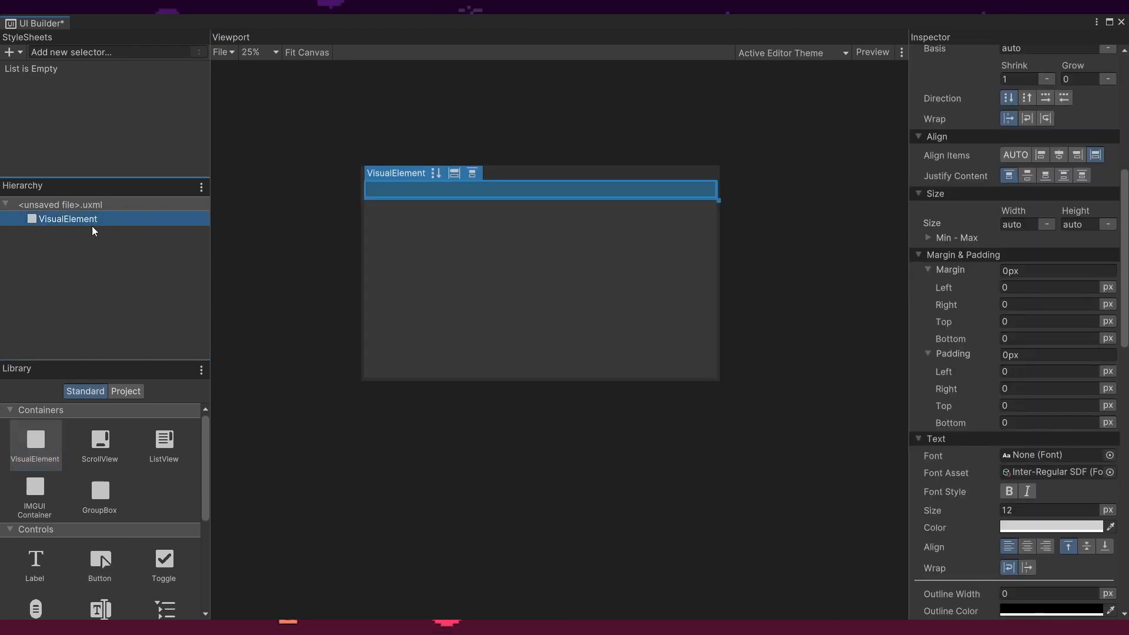
left_click(97, 565)
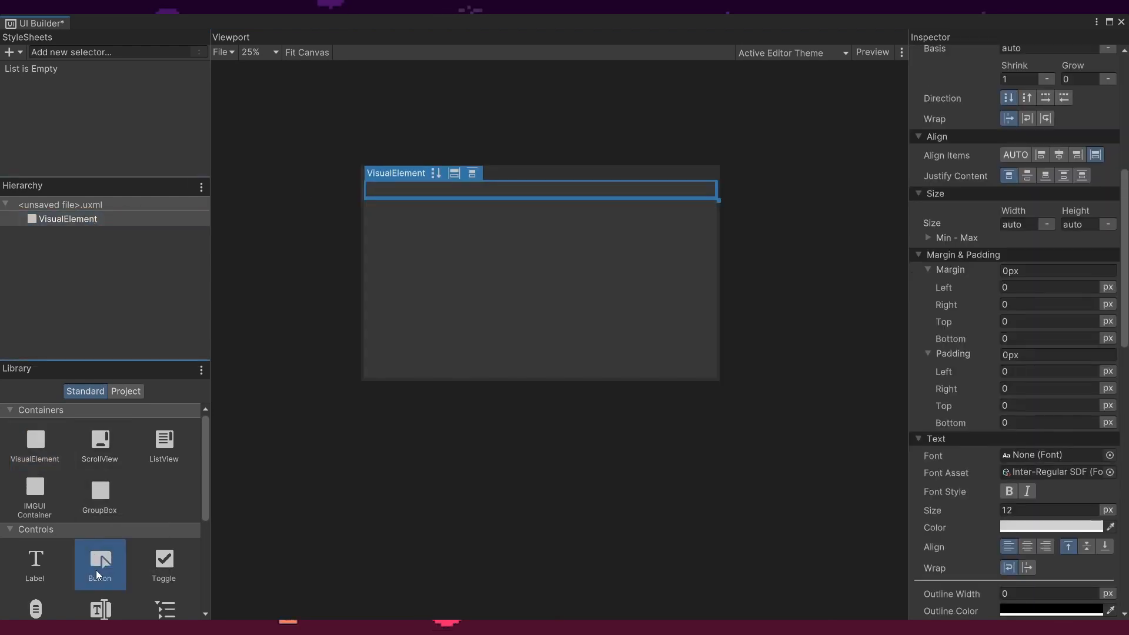
left_click(87, 234)
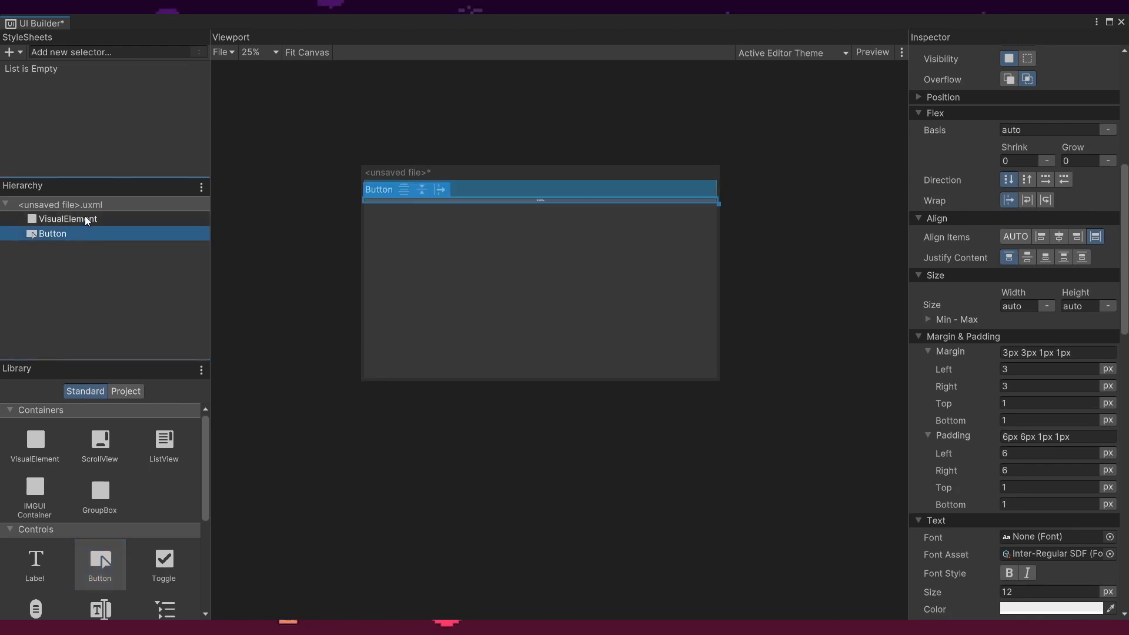
left_click(90, 220)
left_click(71, 235)
- Increase the VisualElement's height to about 640 px and give it a red background, EF0808
left_click(89, 220)
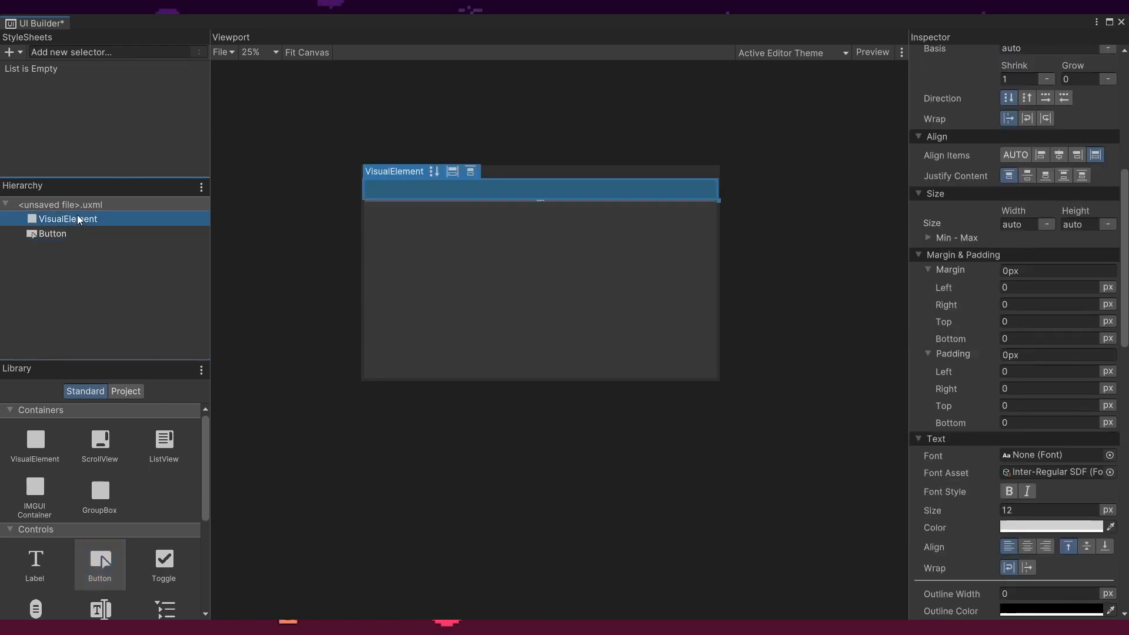
left_click_drag(1077, 212, 458, 235)
scroll(1064, 497, "down", 3)
scroll(1051, 467, "up", 2)
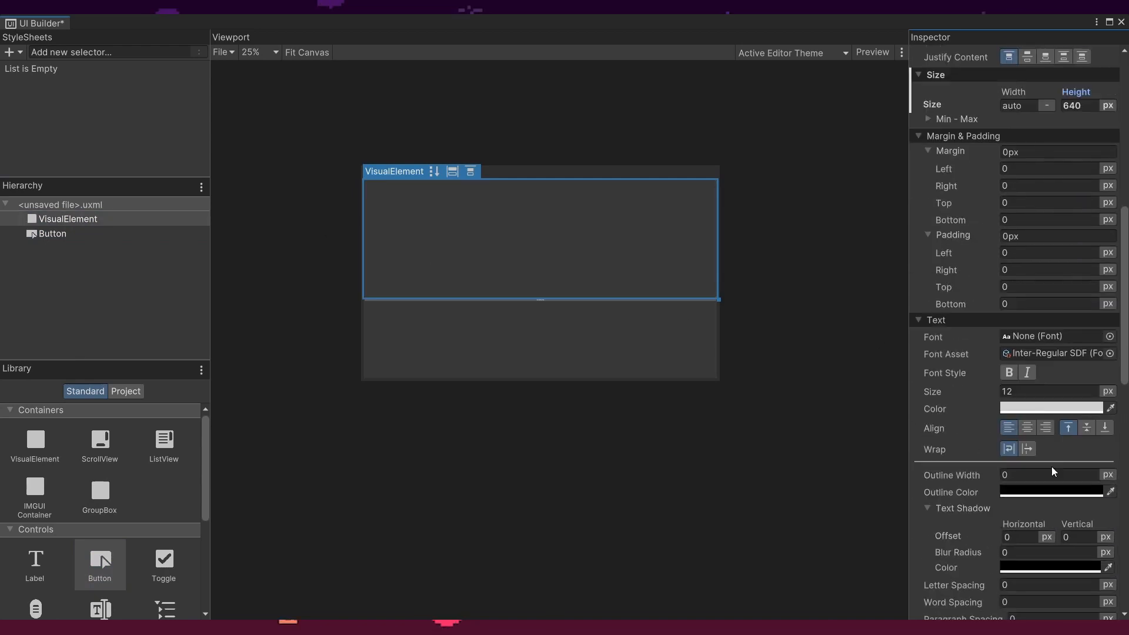
scroll(1037, 546, "down", 3)
left_click(1028, 531)
left_click(1078, 351)
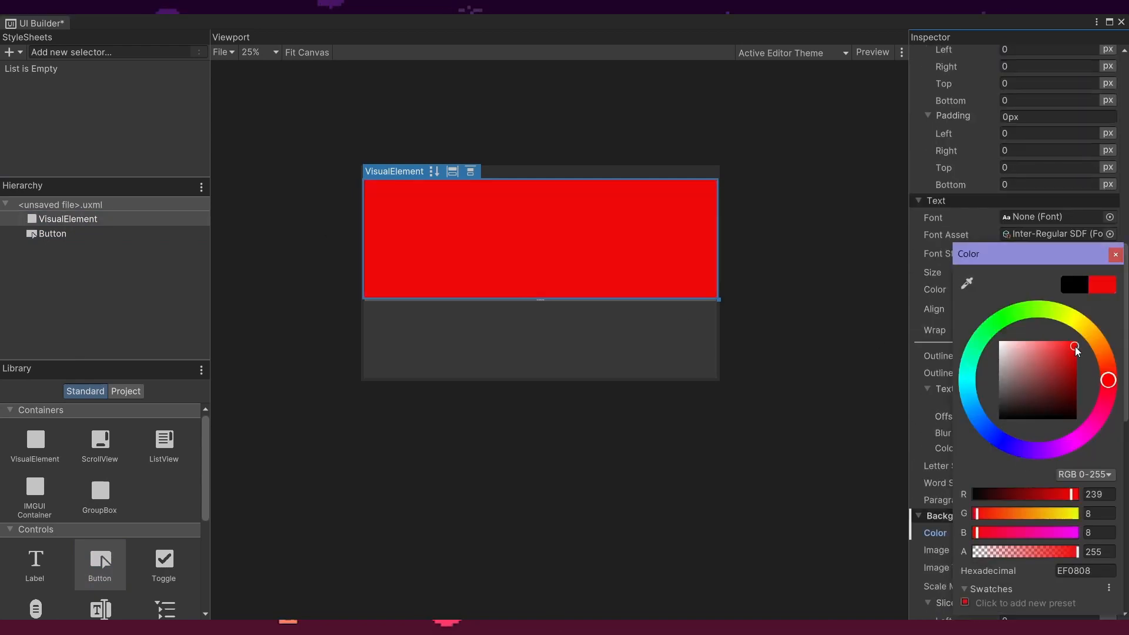
left_click(805, 291)
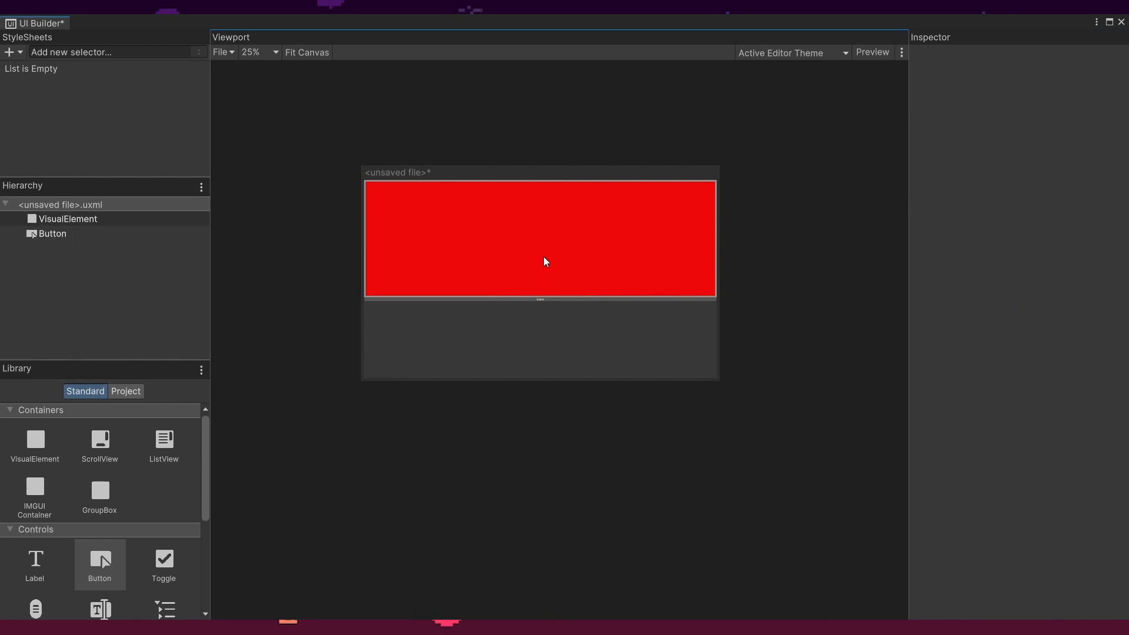
- Delete the red VisualElement and enlarge the remaining Button to cover most of the canvas
left_click(575, 262)
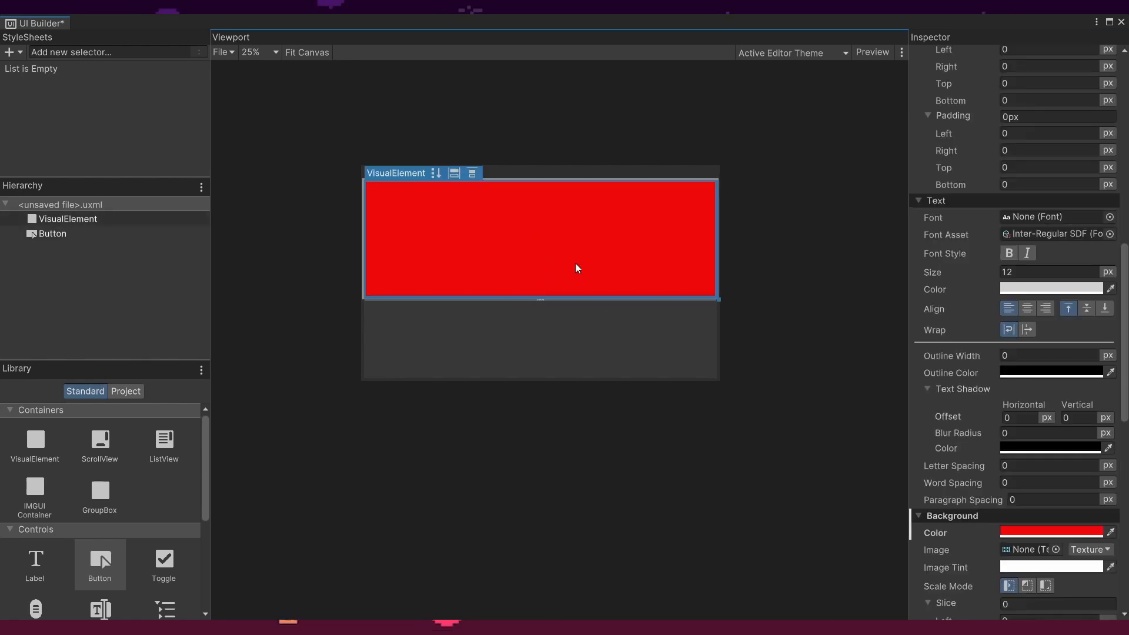
key("Delete")
left_click(551, 182)
scroll(585, 210, "up", 3)
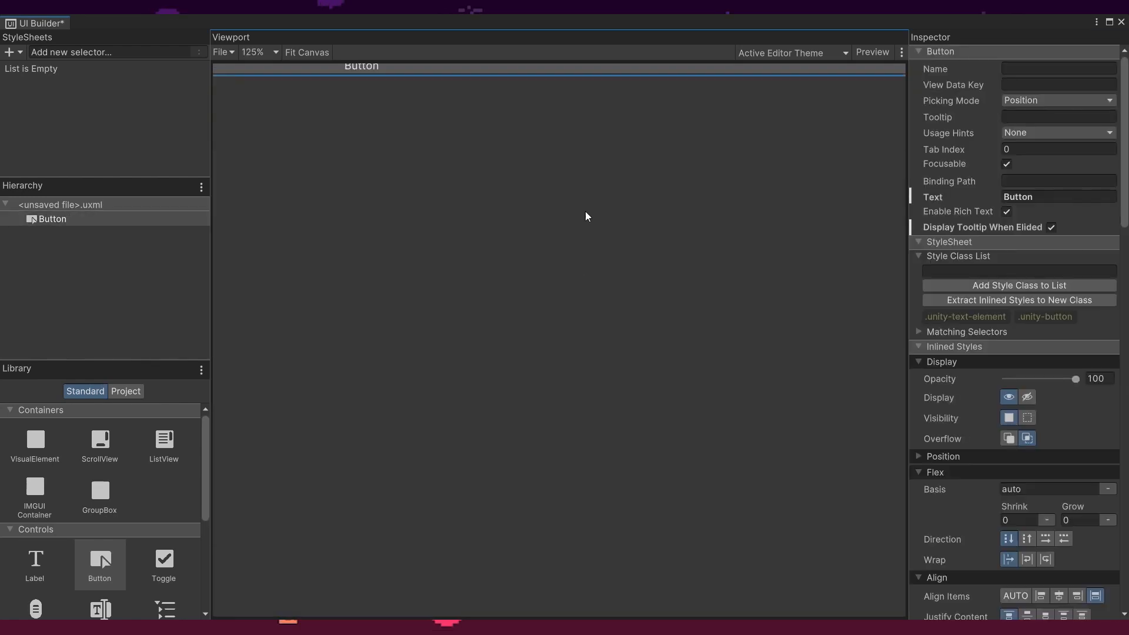
scroll(453, 212, "down", 3)
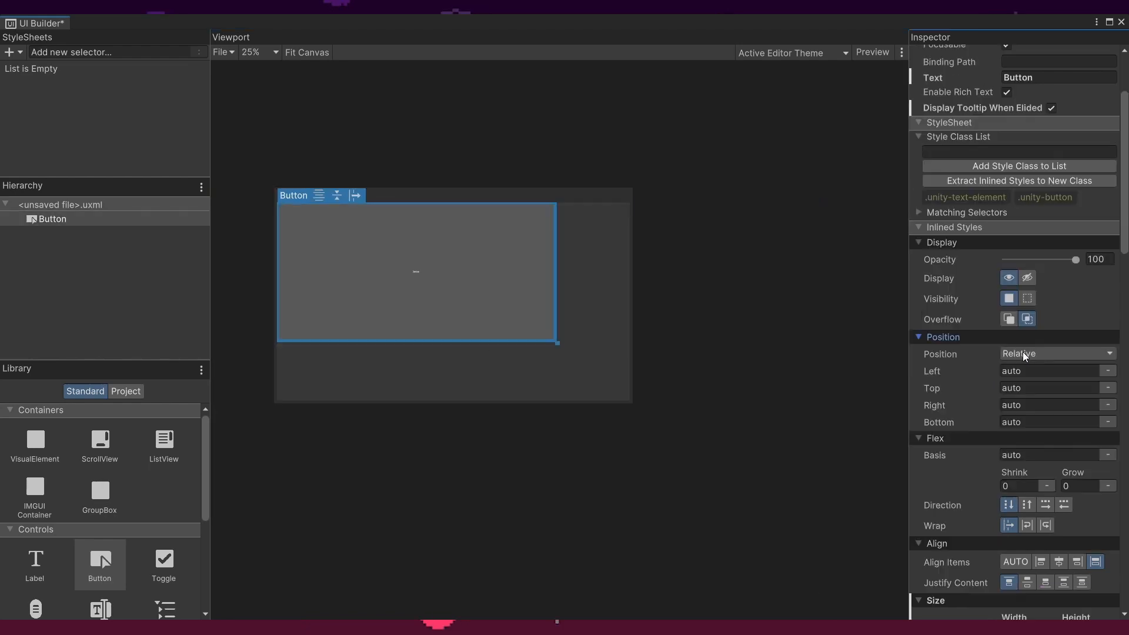
- Set the Button's position to Absolute and move it freely down and to the right on the canvas
left_click(1024, 355)
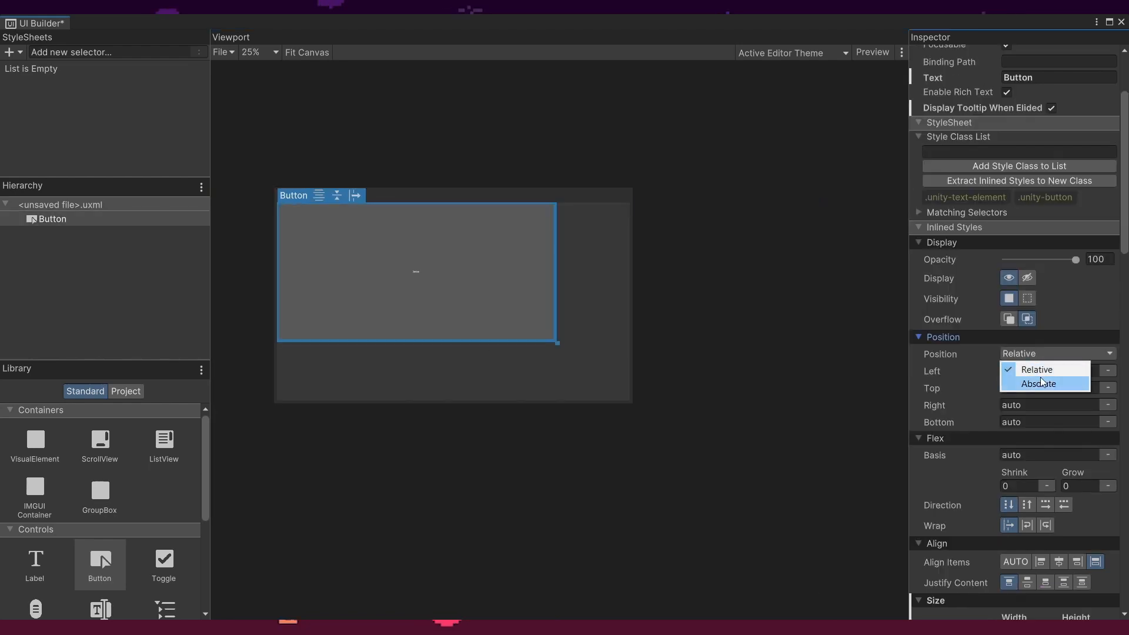
left_click(1037, 383)
left_click_drag(421, 271, 450, 307)
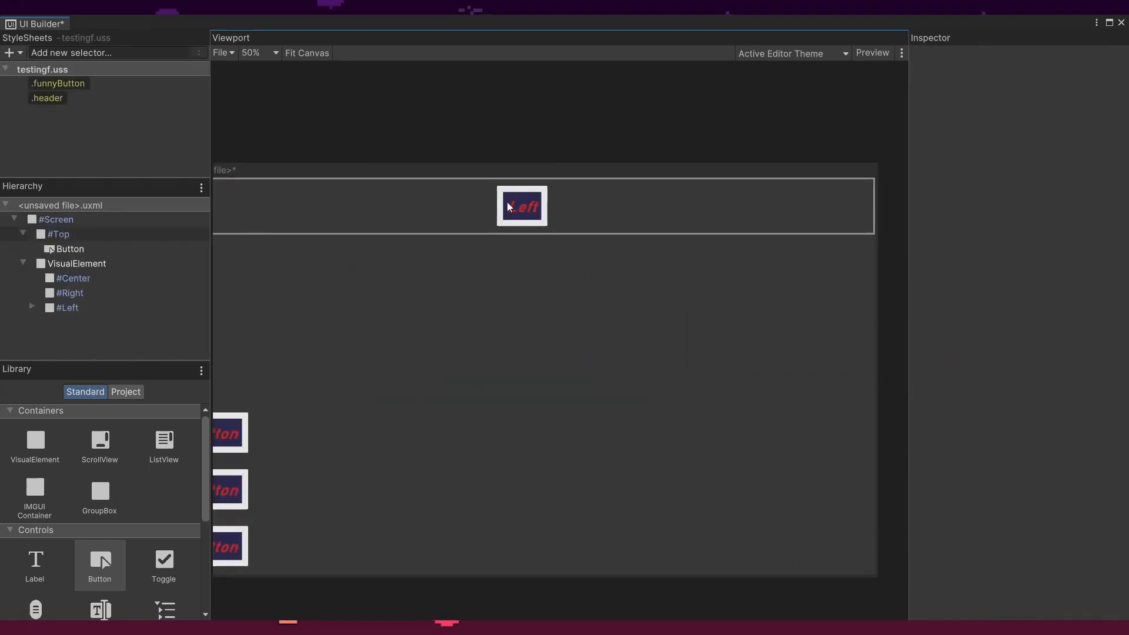
- Duplicate the Left button in the Top container and set the copy's text to "Center"
left_click(535, 211)
key("ctrl+d")
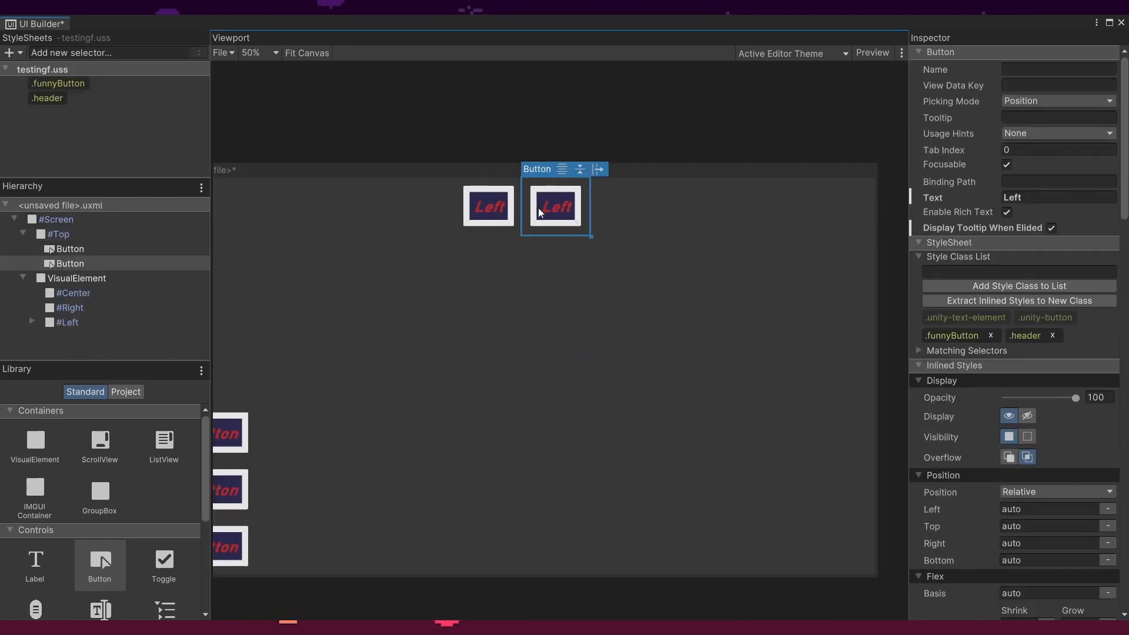
left_click(1025, 196)
type("Center")
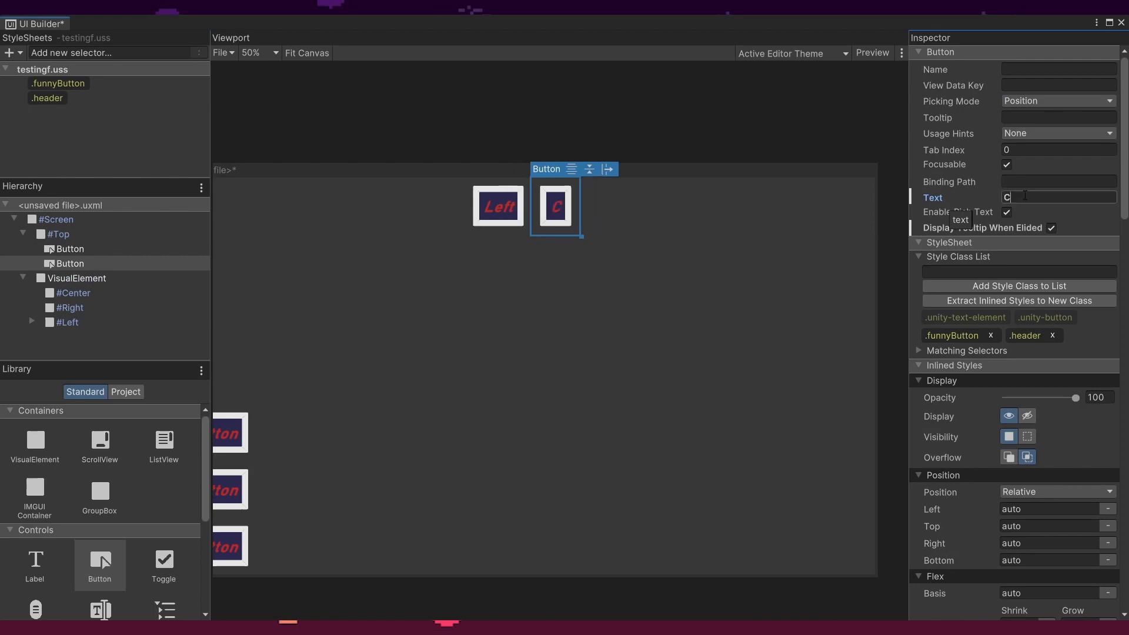
left_click(661, 149)
- Duplicate the Center button and set the copy's text to "Right"
left_click(549, 221)
key("ctrl+d")
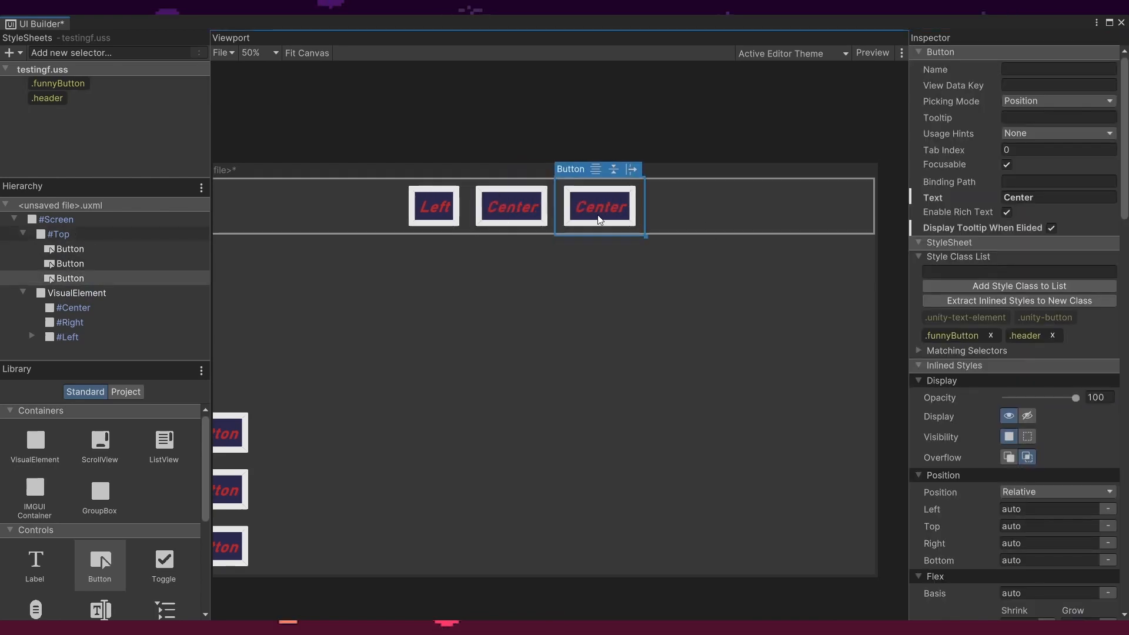
left_click(1040, 197)
type("Right")
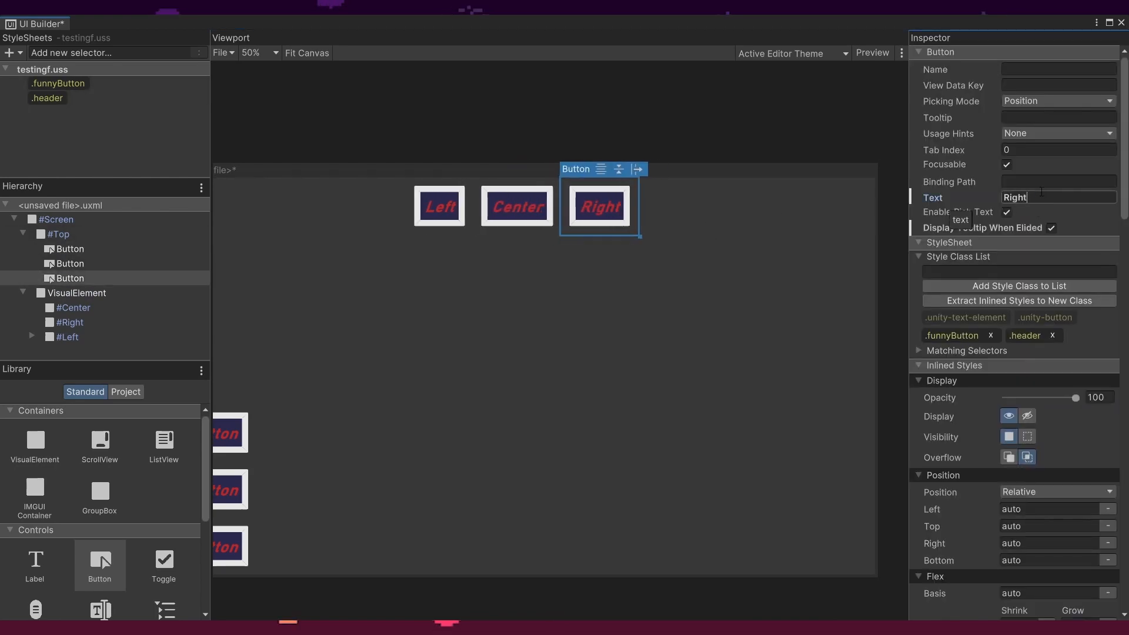
left_click(699, 107)
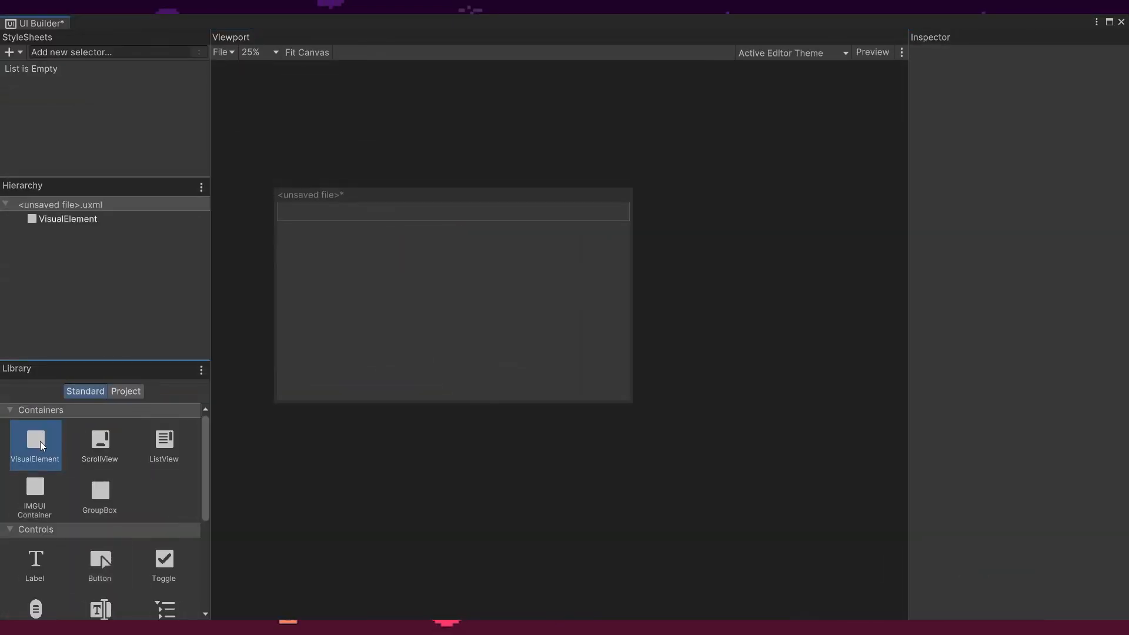
- Rename the newly added root VisualElement as Screen
left_click(66, 220)
double_click(66, 218)
type("Screen")
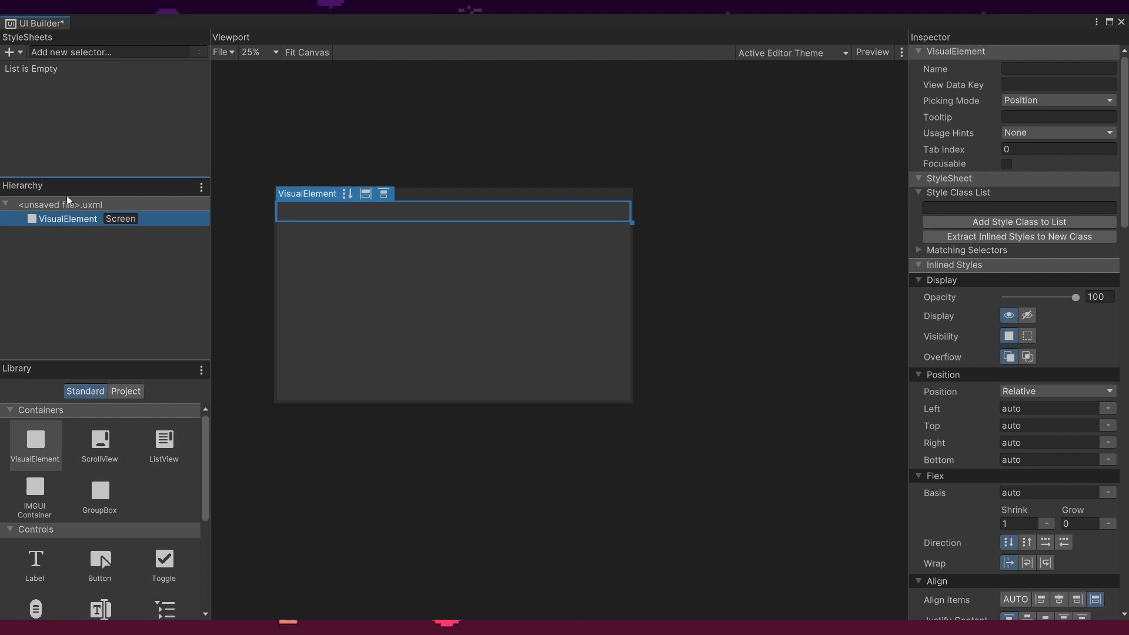
key("Return")
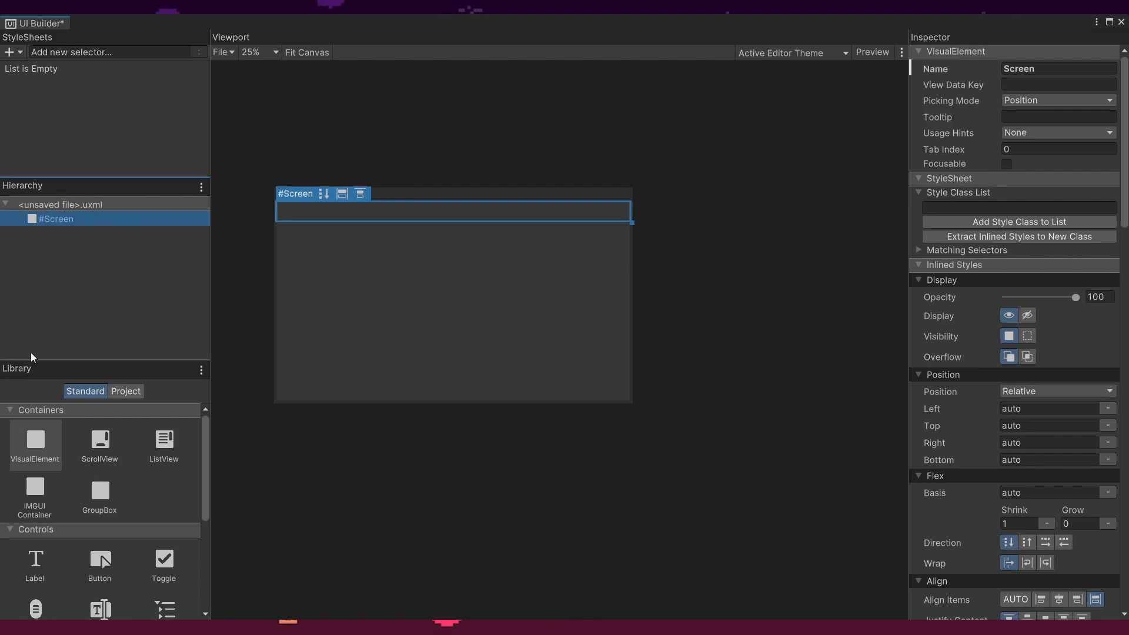
- Set the Screen element's width and height to 100% each so it fills the canvas
left_click(52, 452)
scroll(1039, 379, "down", 3)
scroll(1039, 393, "down", 1)
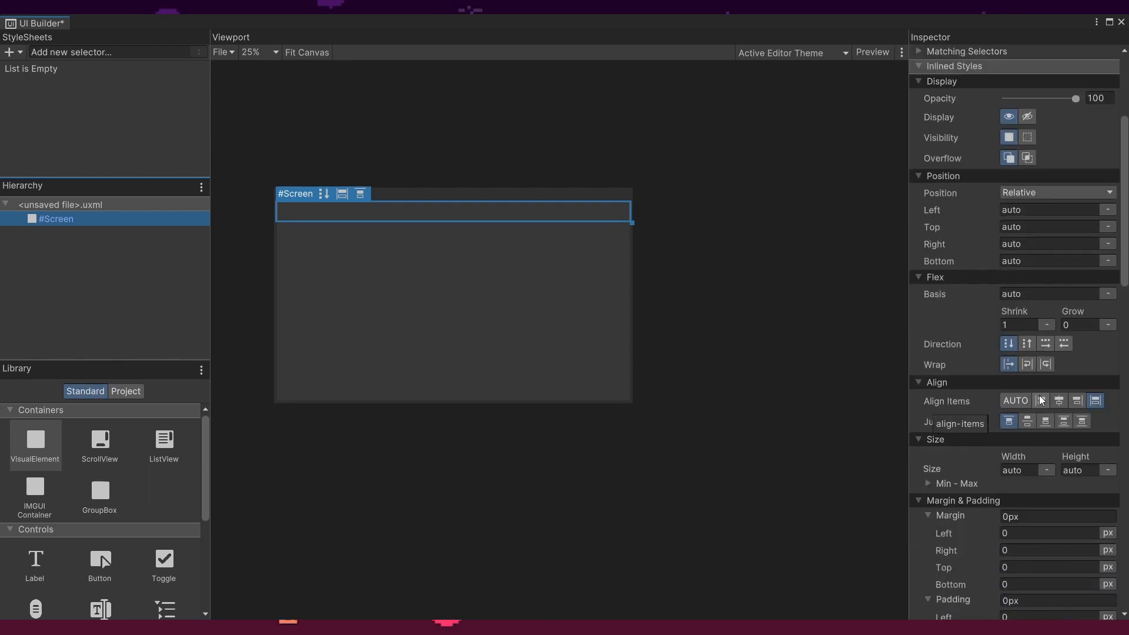
scroll(979, 308, "up", 3)
scroll(944, 451, "down", 3)
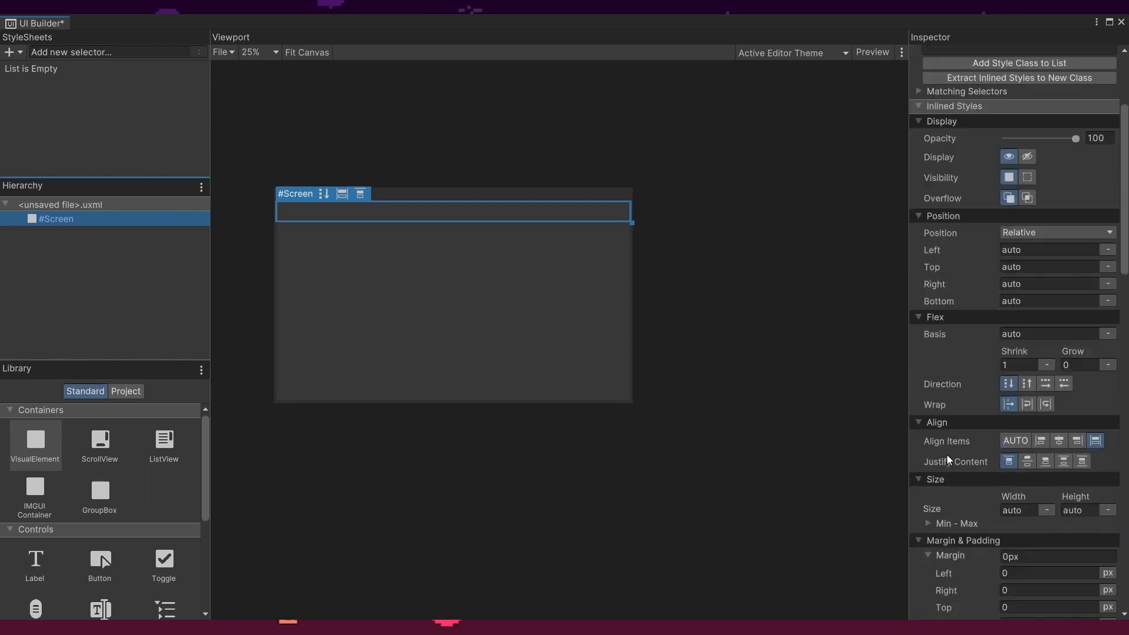
left_click(1048, 471)
left_click(1071, 499)
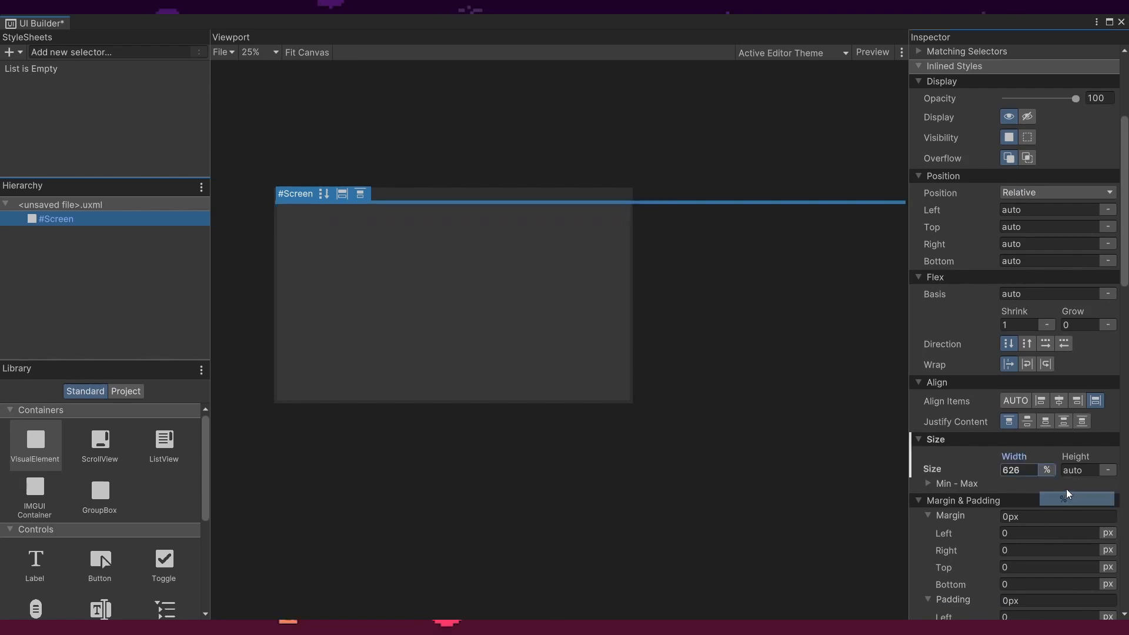
type("00")
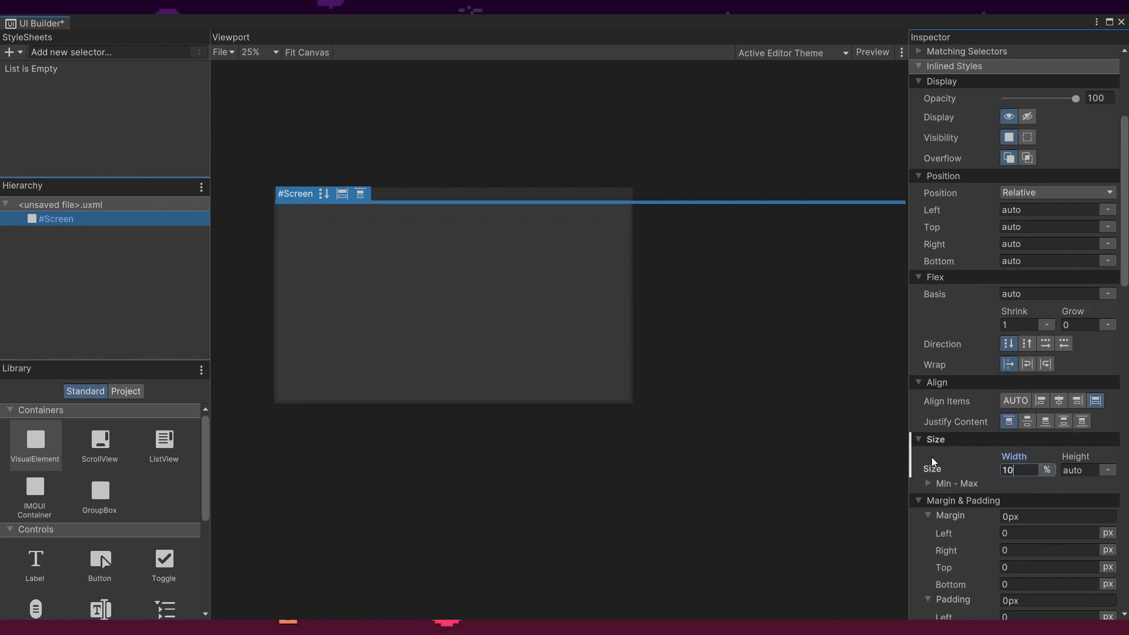
left_click(1108, 470)
left_click(1085, 493)
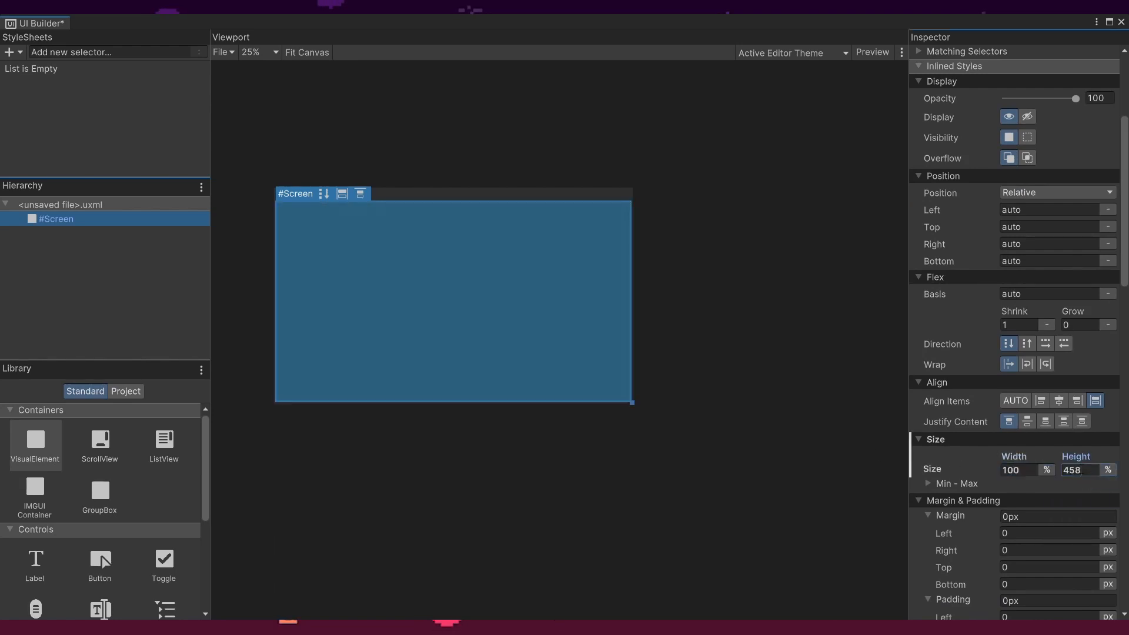
type("100")
key("Return")
left_click(830, 459)
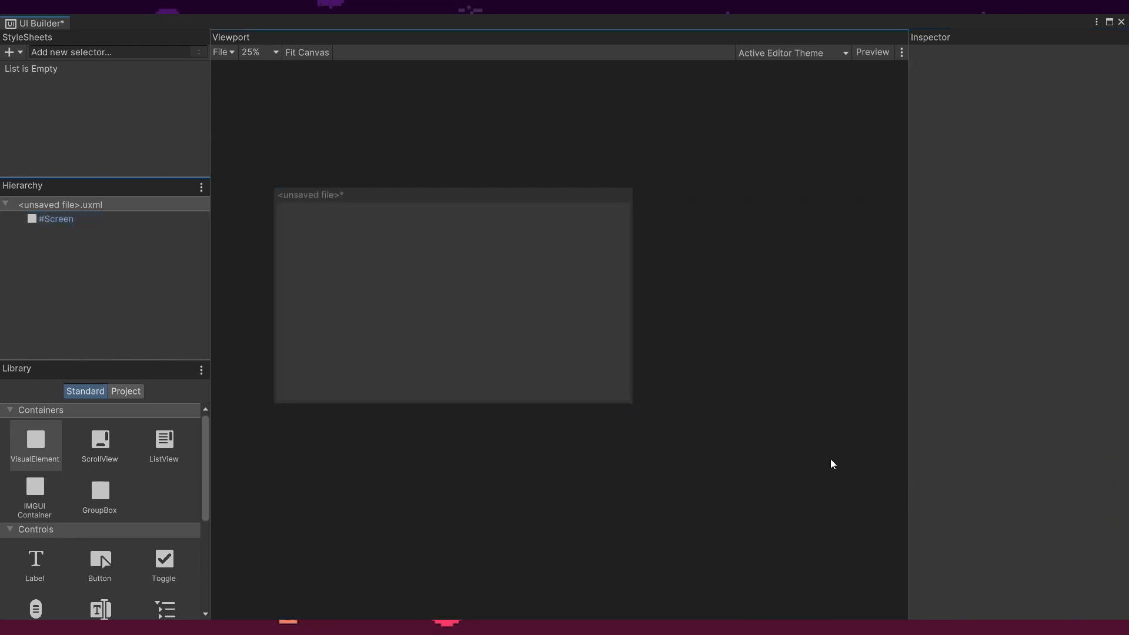
- Nest three VisualElements named Left, Center and Right inside the Screen element, arranged in a row with space between them
left_click_drag(56, 443, 64, 223)
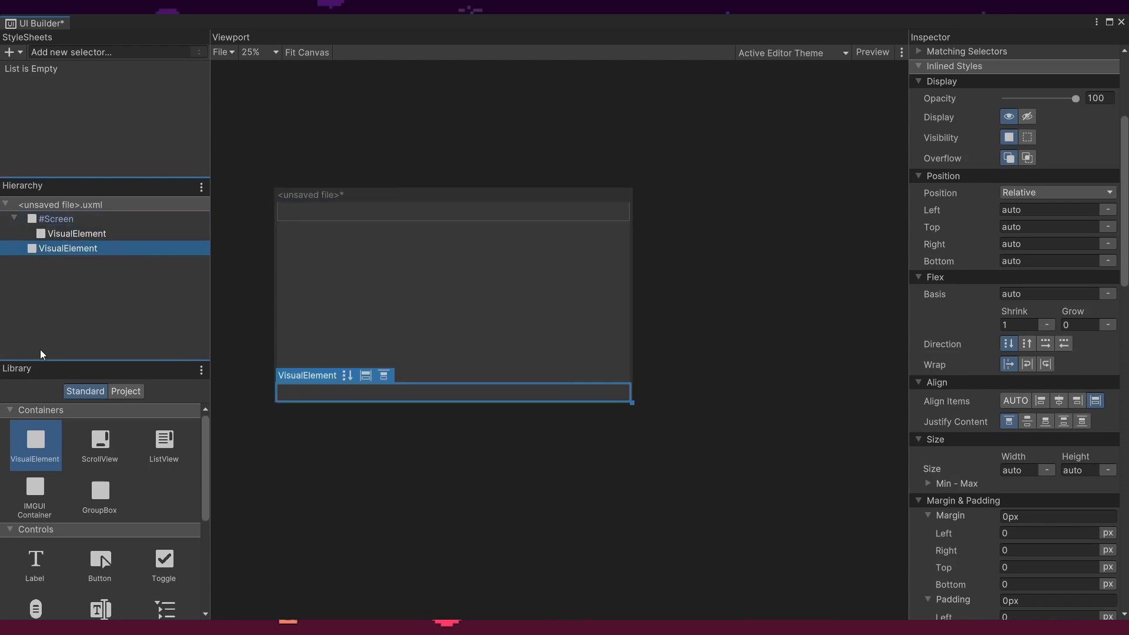
left_click_drag(59, 363, 73, 232)
left_click(73, 233)
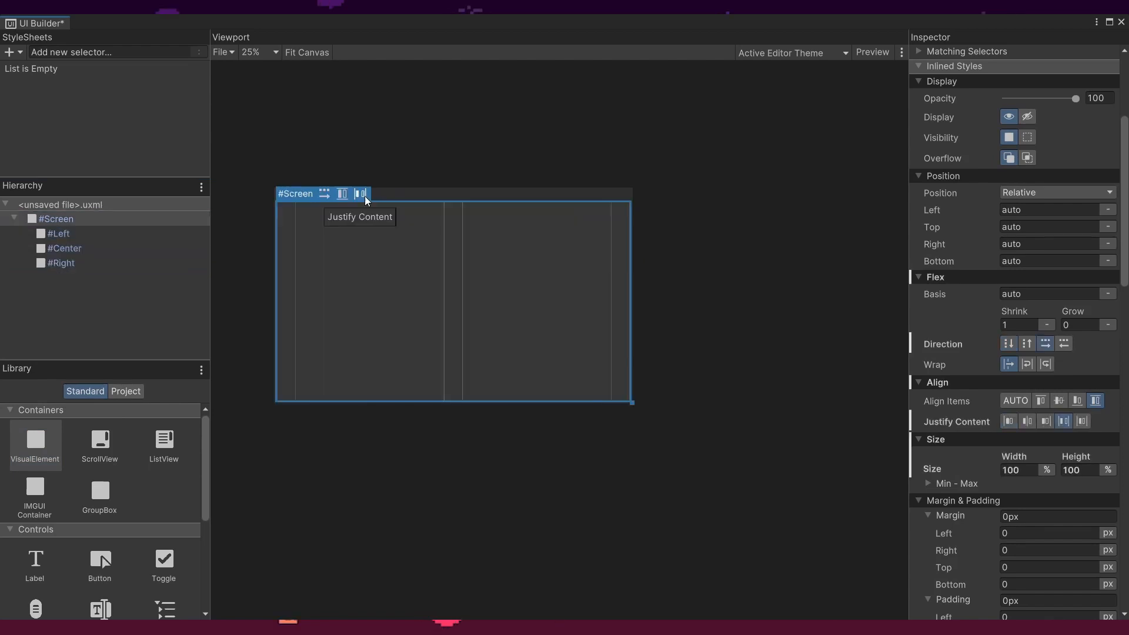
left_click(70, 234)
left_click(77, 249)
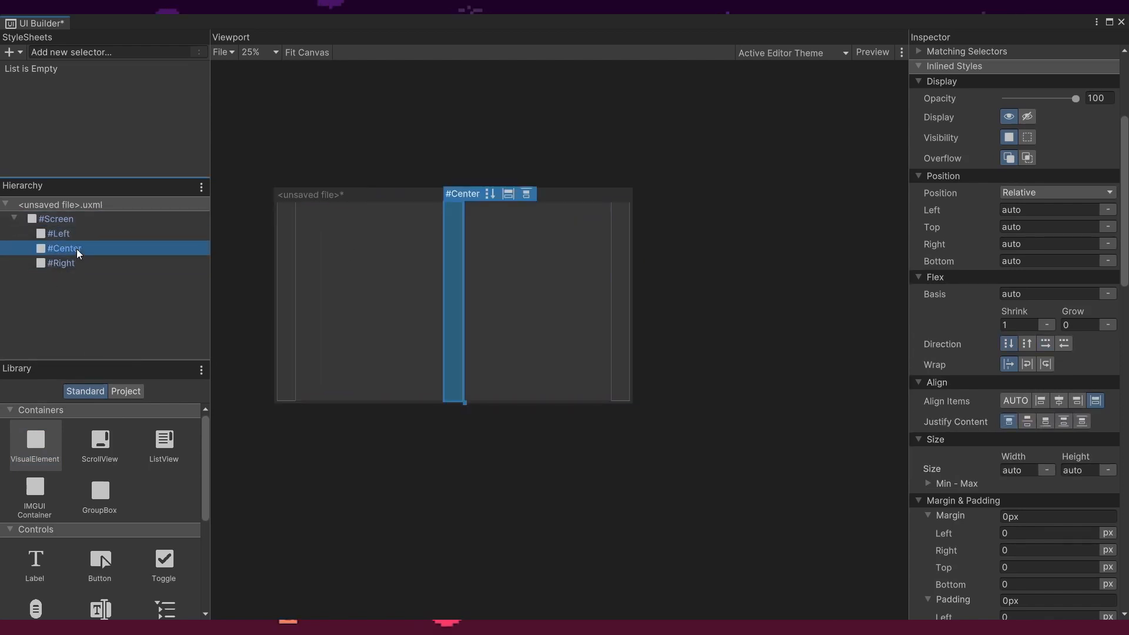
- Add a Button inside the Left element and set that element's flex direction to column-reverse
left_click(77, 266)
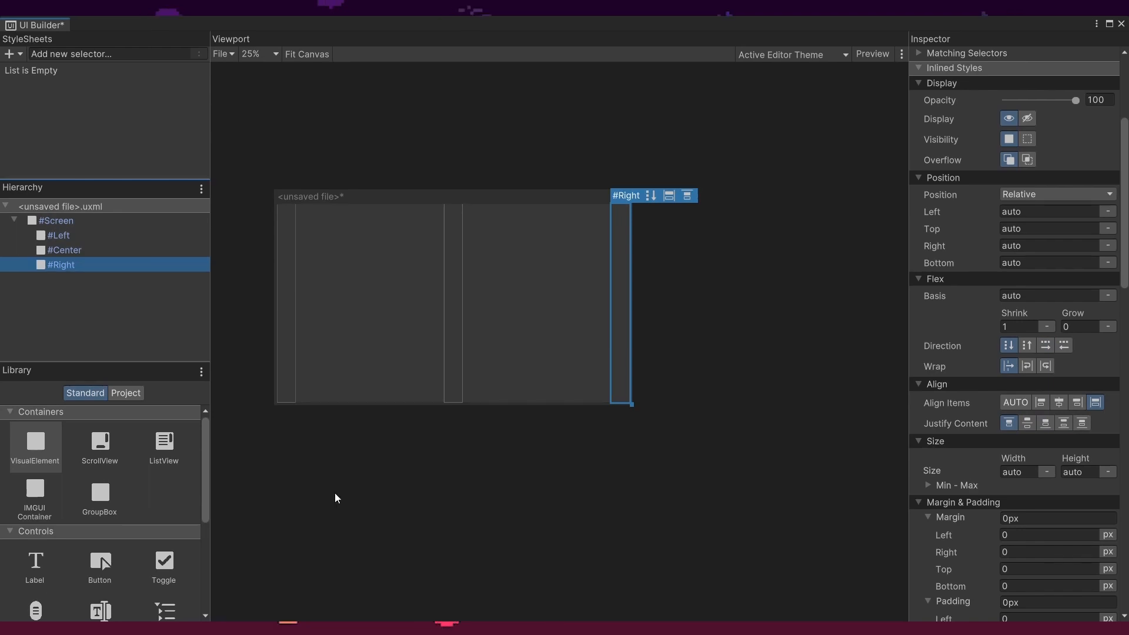
left_click(288, 336)
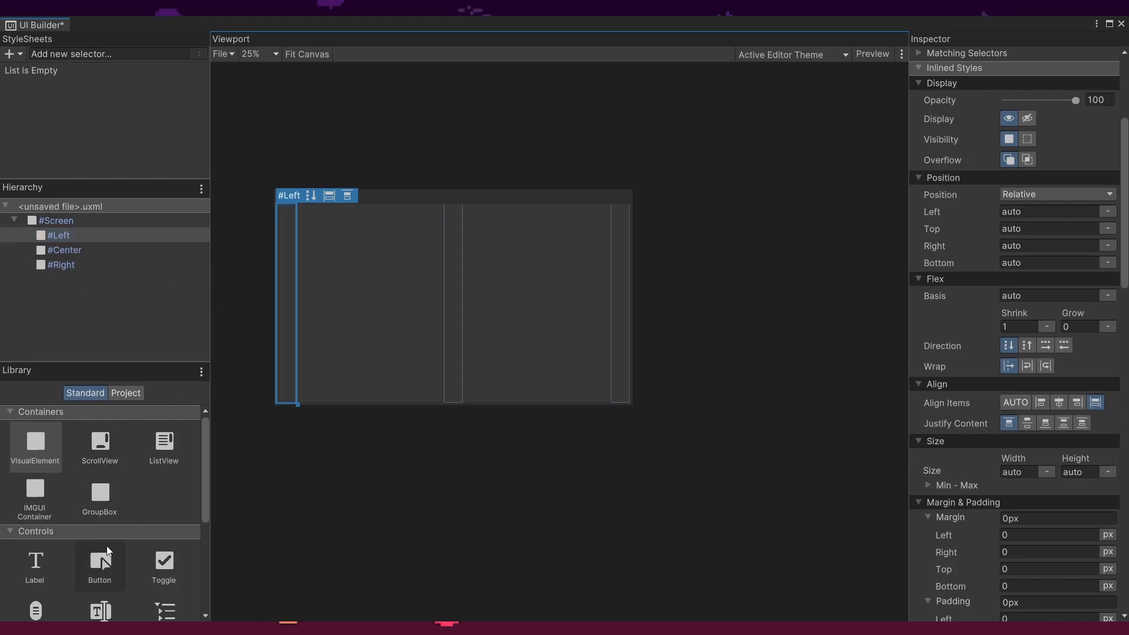
left_click_drag(110, 563, 65, 234)
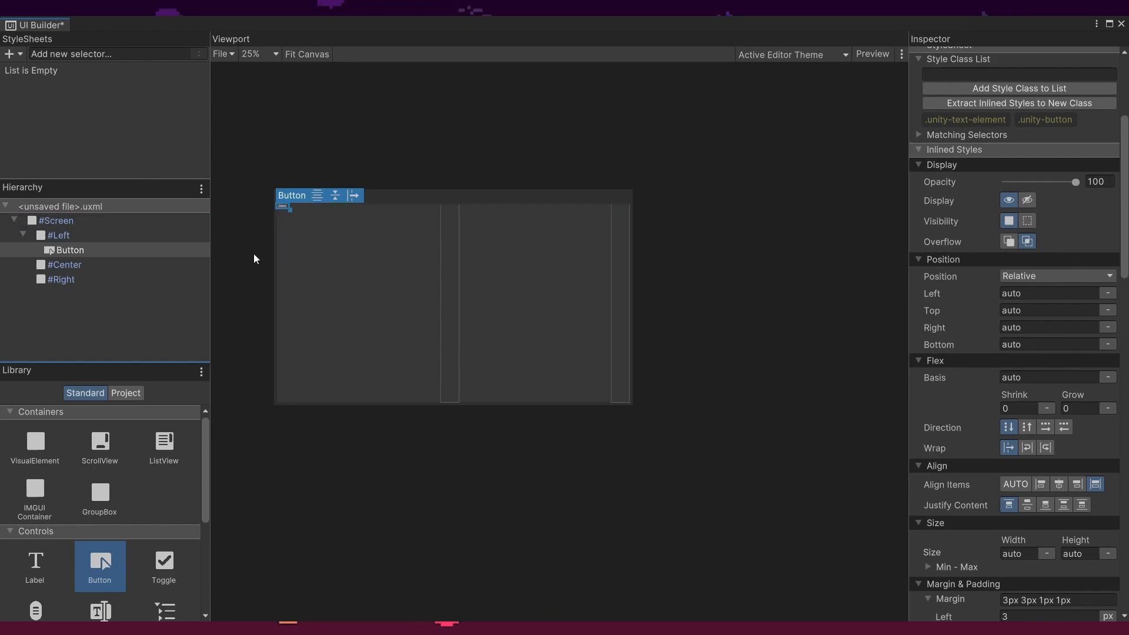
left_click(78, 238)
left_click(314, 198)
- Try enlarging the new button with an inline width and a 310 px height, and unset its inline size
scroll(941, 366, "down", 3)
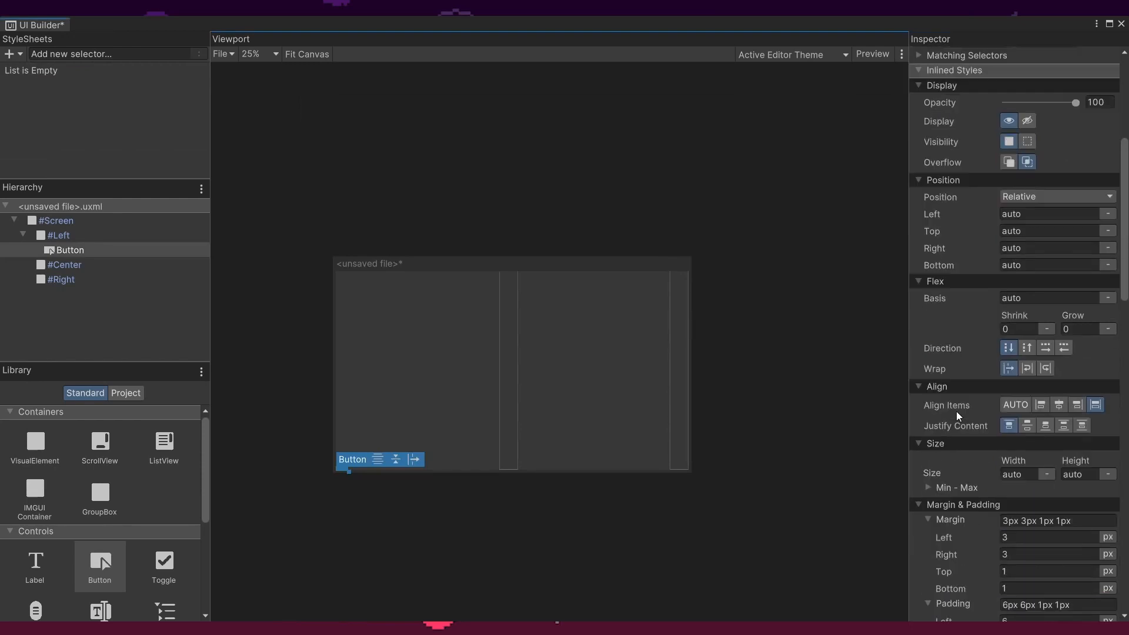
scroll(957, 406, "down", 3)
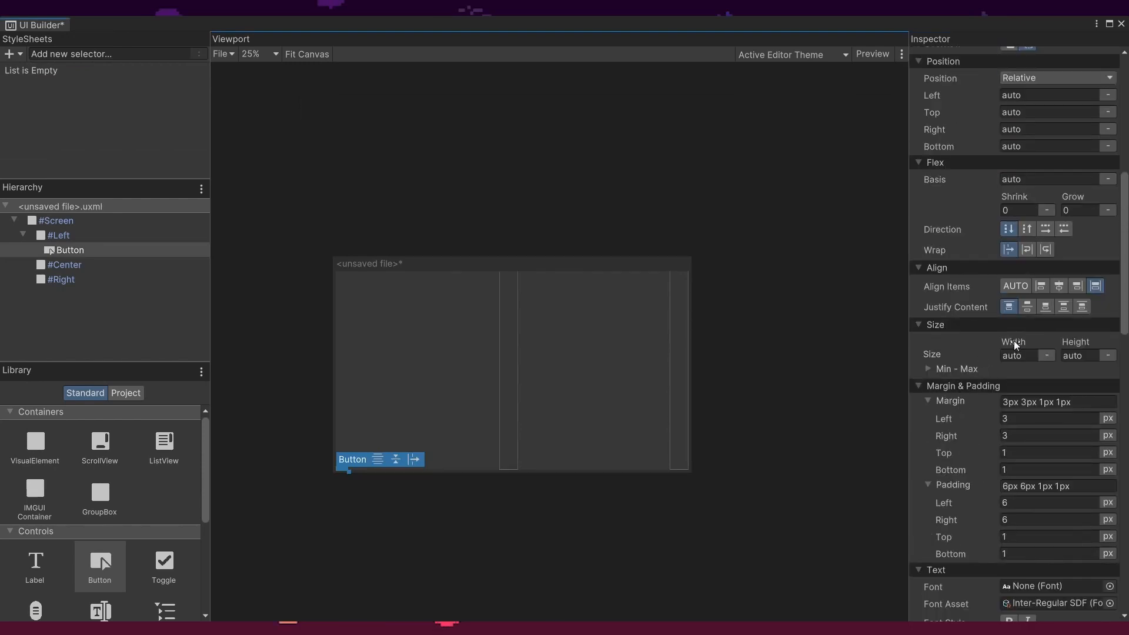
left_click_drag(1014, 341, 107, 354)
left_click_drag(1077, 344, 114, 348)
right_click(938, 329)
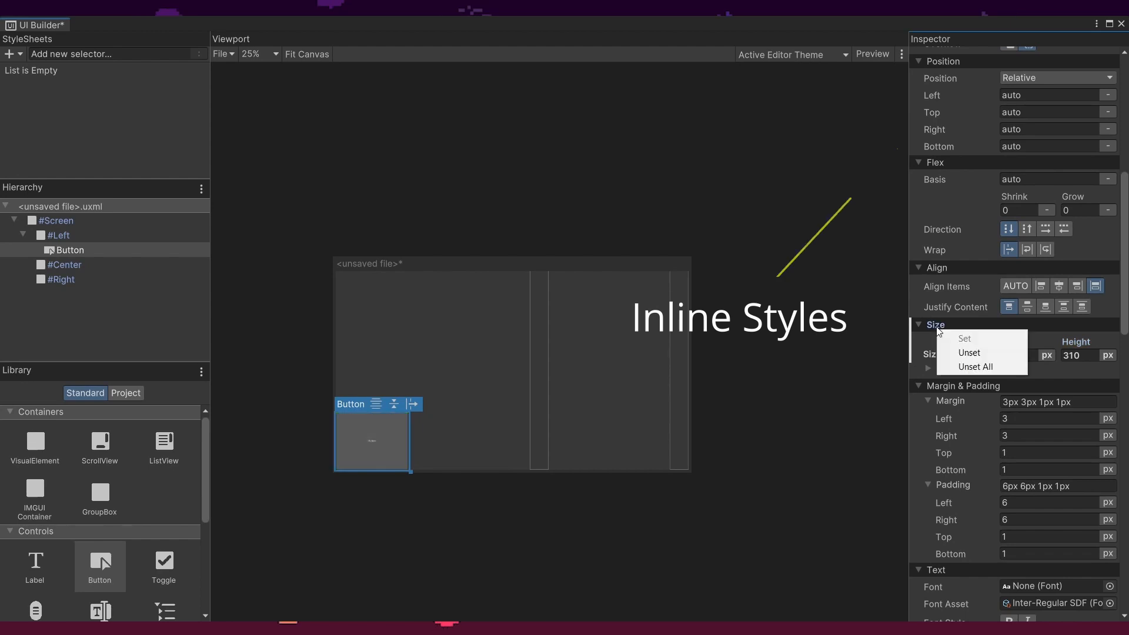
left_click(965, 352)
- Create a new USS style sheet named testingf in the Assets folder
left_click(13, 56)
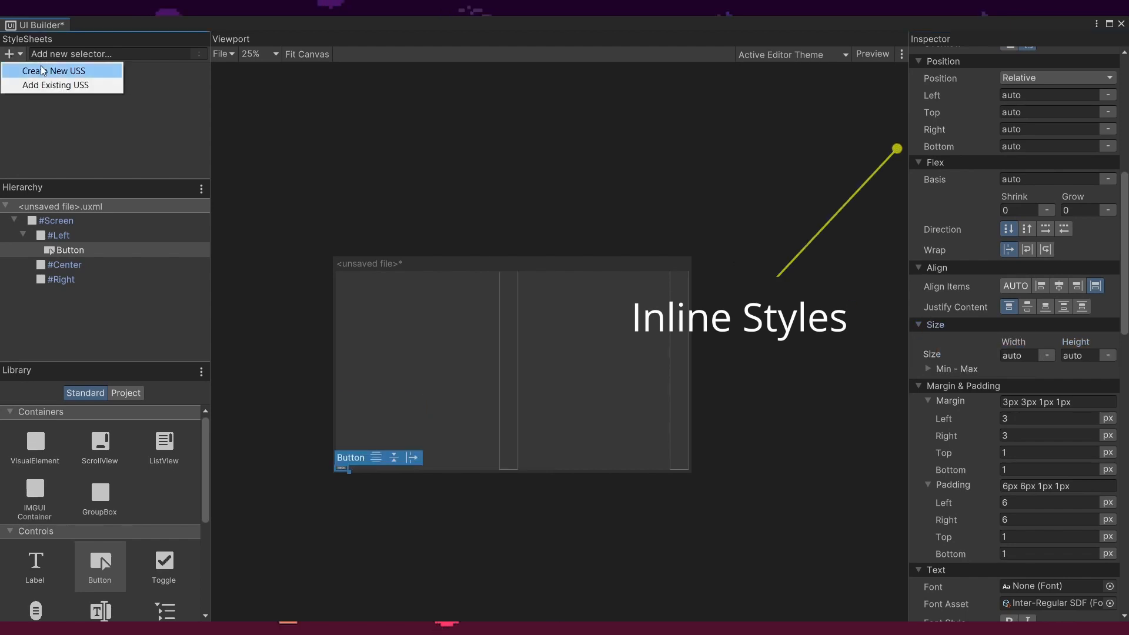
left_click(49, 71)
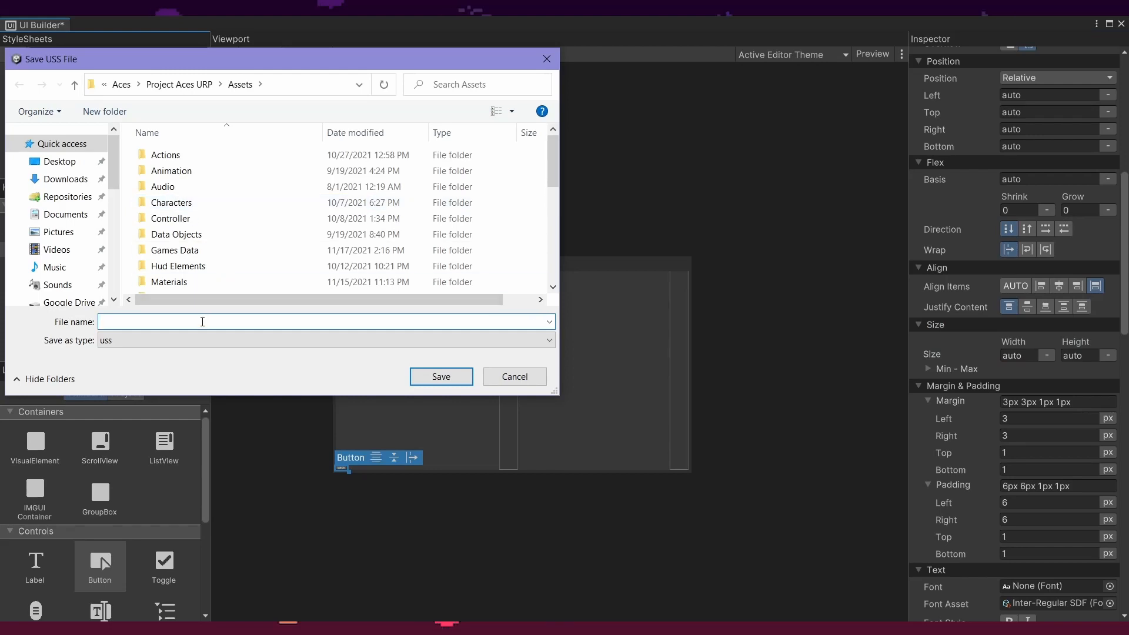
type("testingf")
left_click(461, 379)
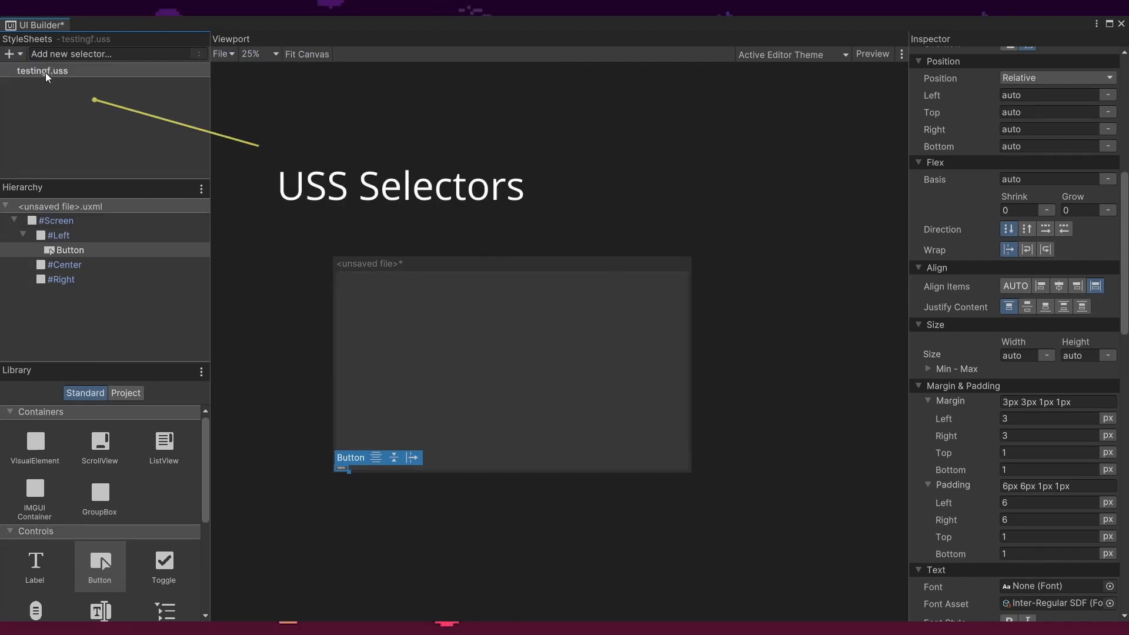
- Add a .funnyButton class selector to the testingf.uss style sheet and select it
left_click(86, 54)
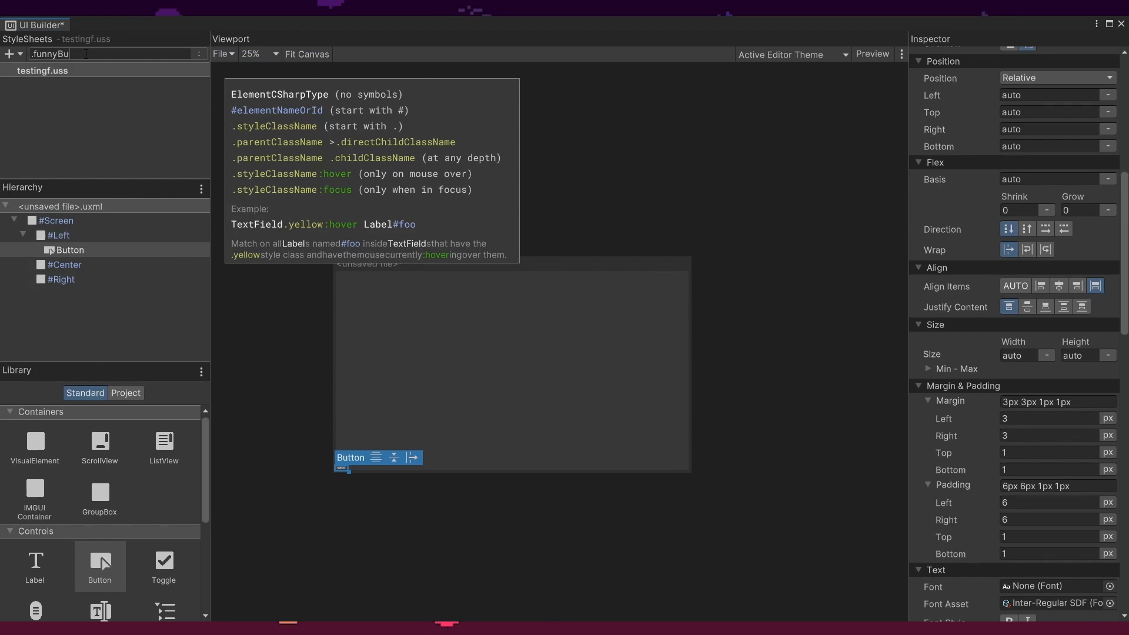
type("funnyButton")
key("Return")
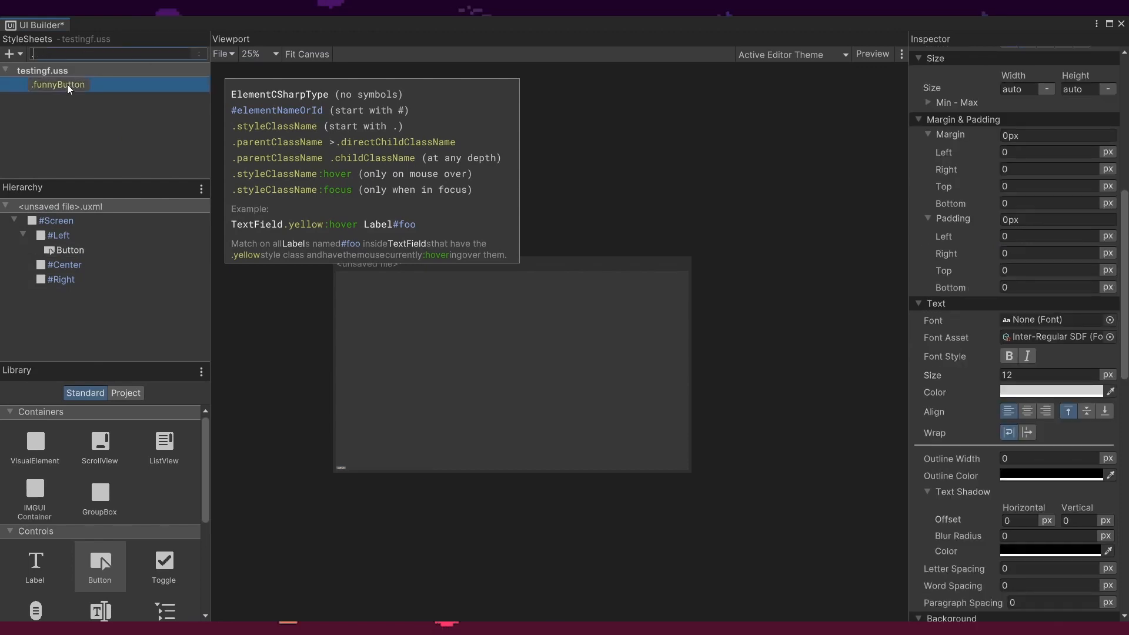
left_click(68, 85)
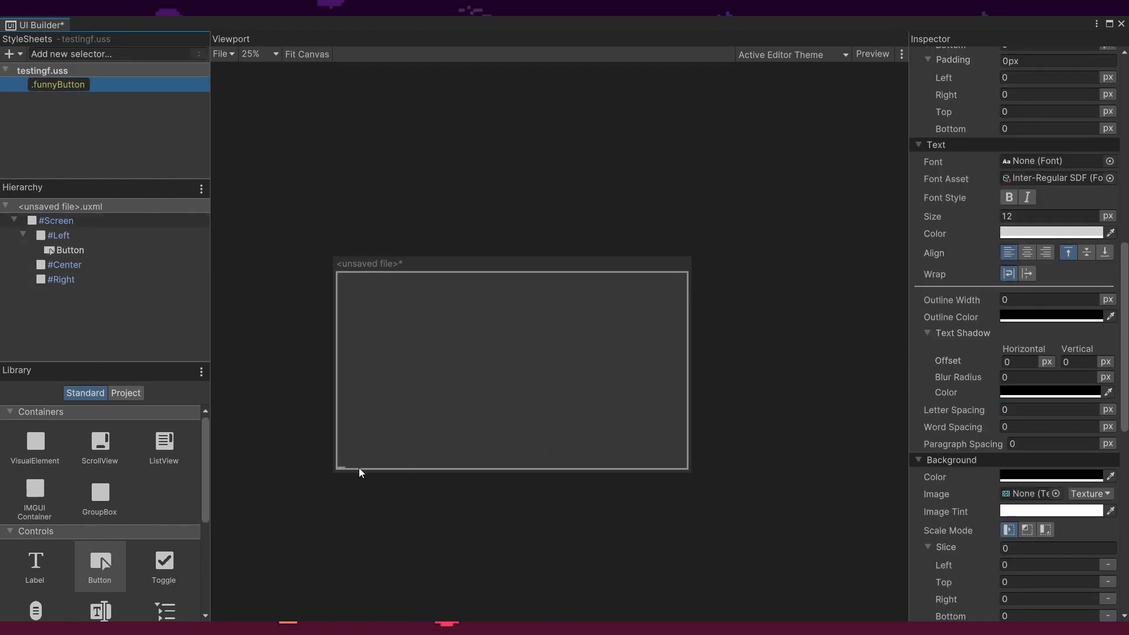
- Try a 130 px text size on the .funnyButton selector and undo it
scroll(359, 467, "up", 5)
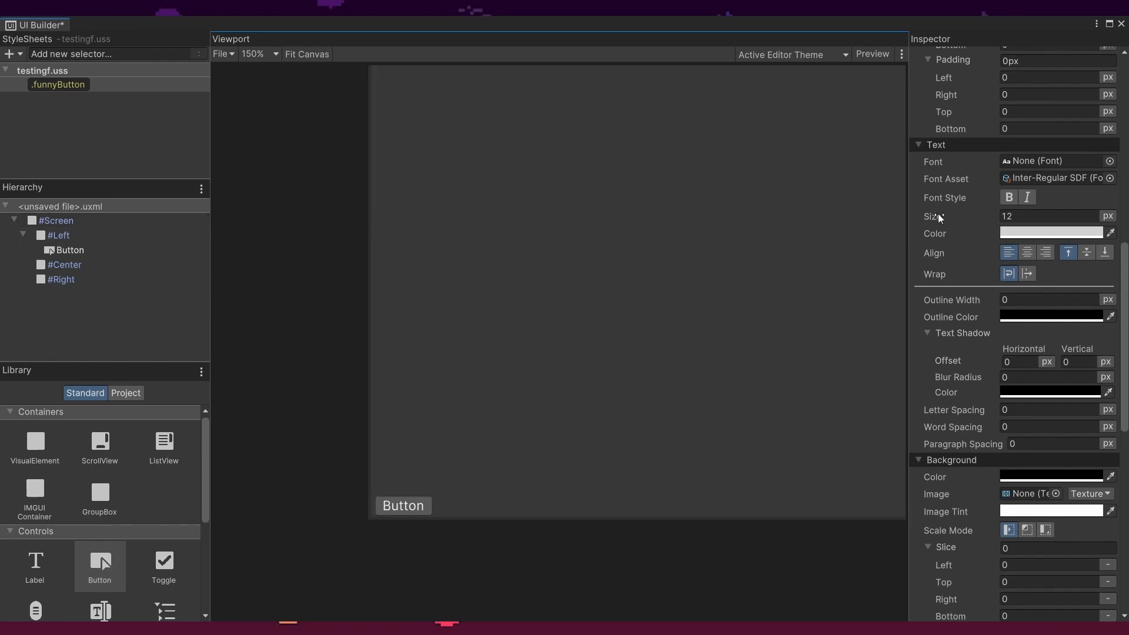
left_click_drag(937, 216, 991, 220)
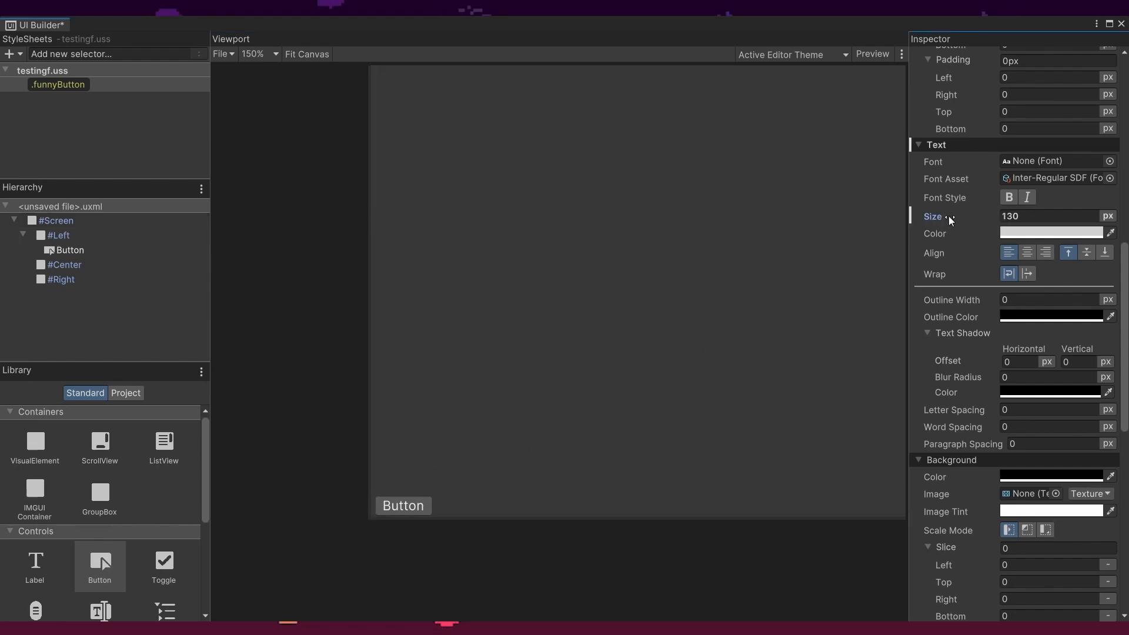
key("ctrl+z")
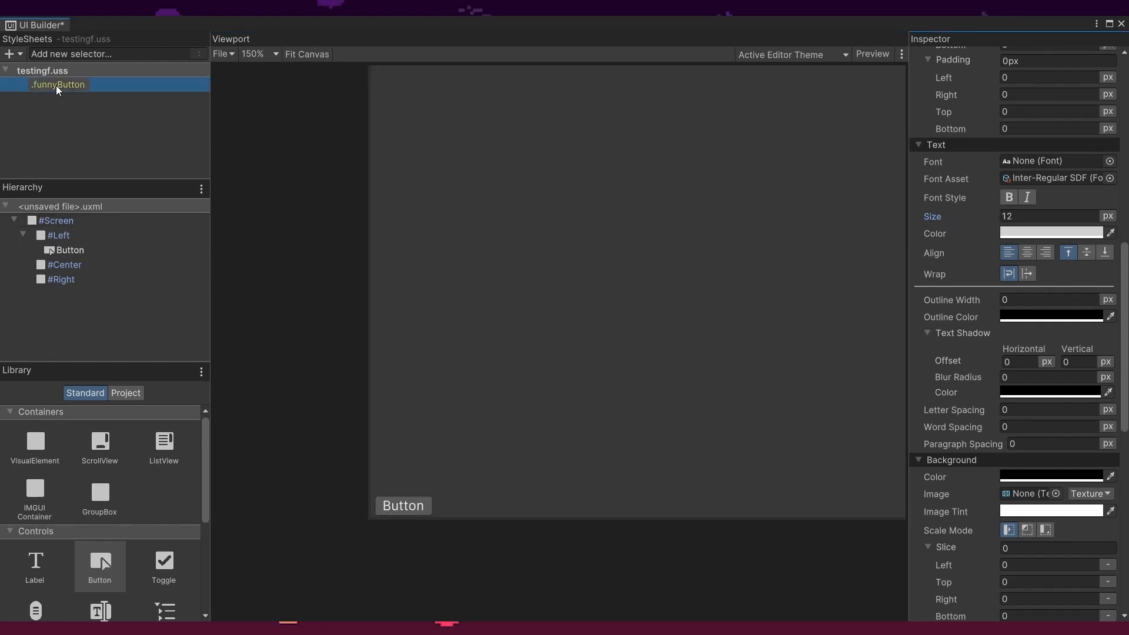
- Apply the .funnyButton class to the button in the Left element and increase the class's text size
left_click_drag(55, 86, 406, 505)
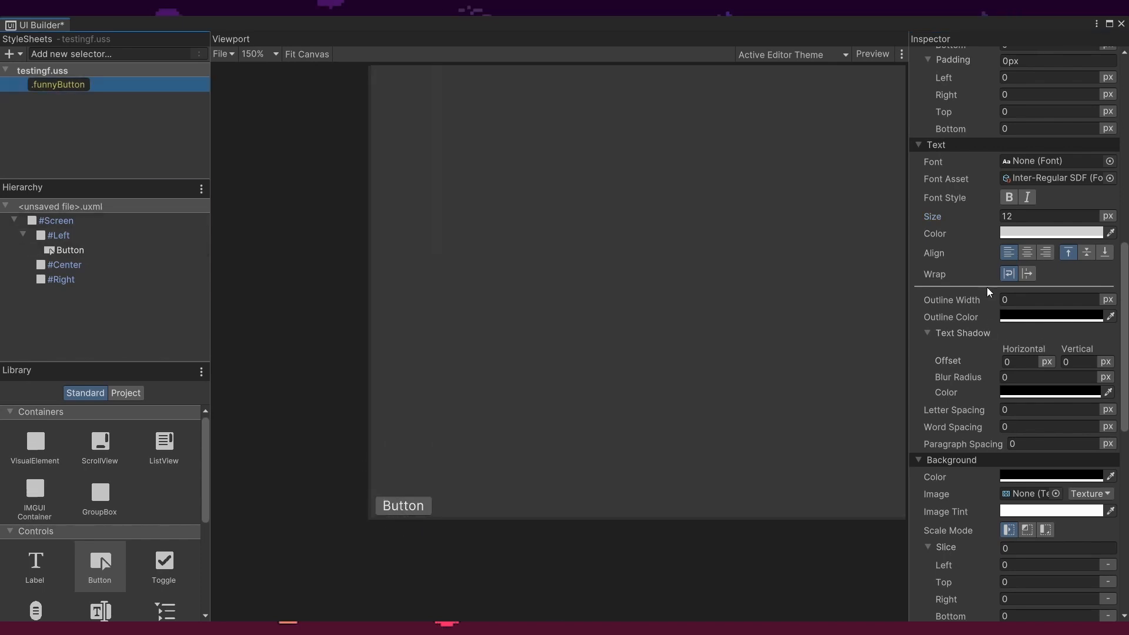
left_click_drag(937, 217, 1007, 236)
- Apply the .header class to the same button and set the class's text size to 78 px
left_click_drag(48, 98, 358, 464)
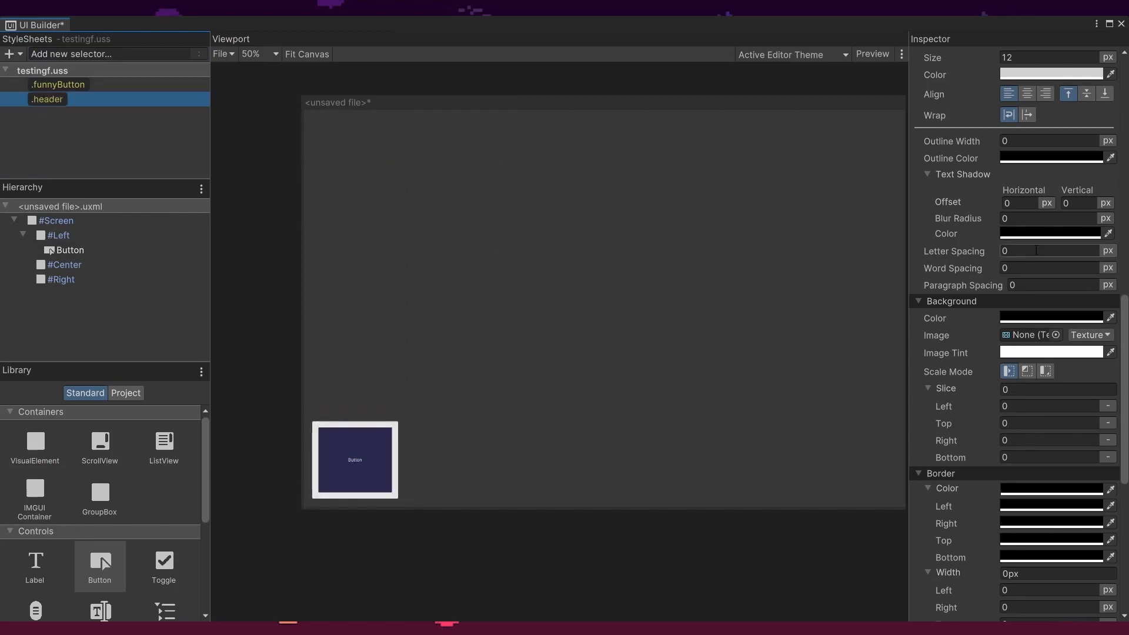
scroll(977, 431, "down", 10)
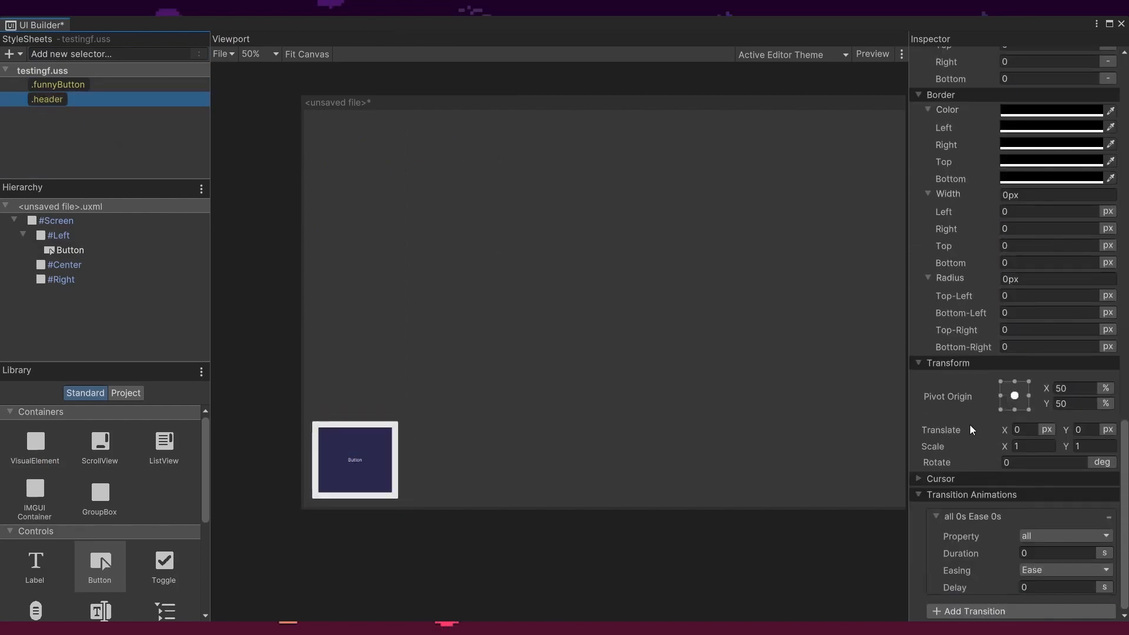
scroll(970, 421, "up", 10)
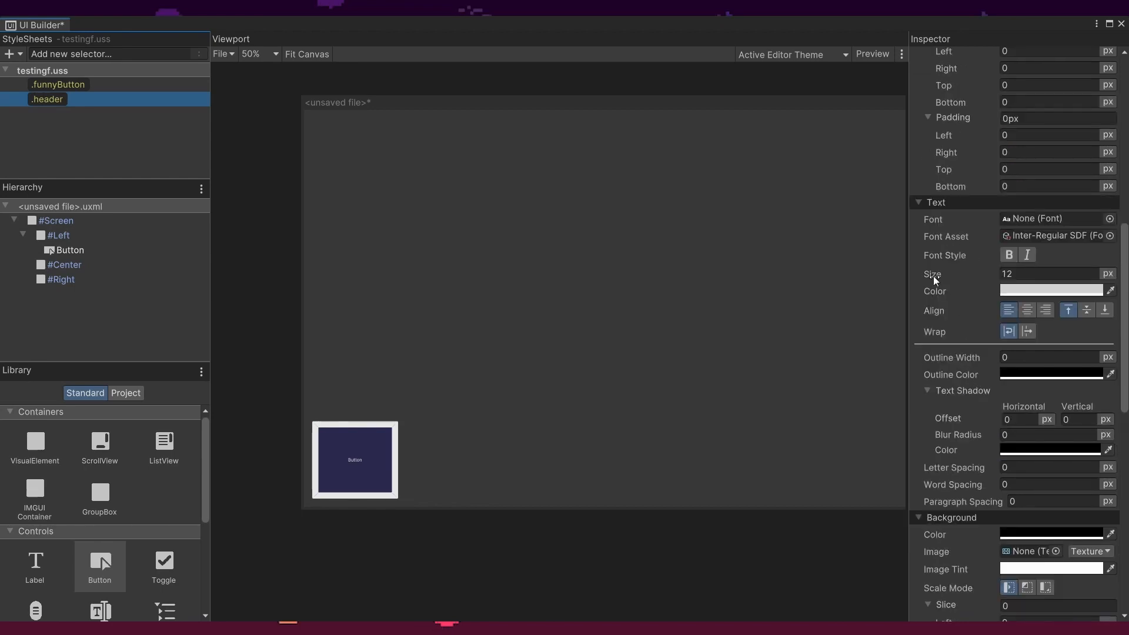
left_click_drag(933, 276, 1012, 250)
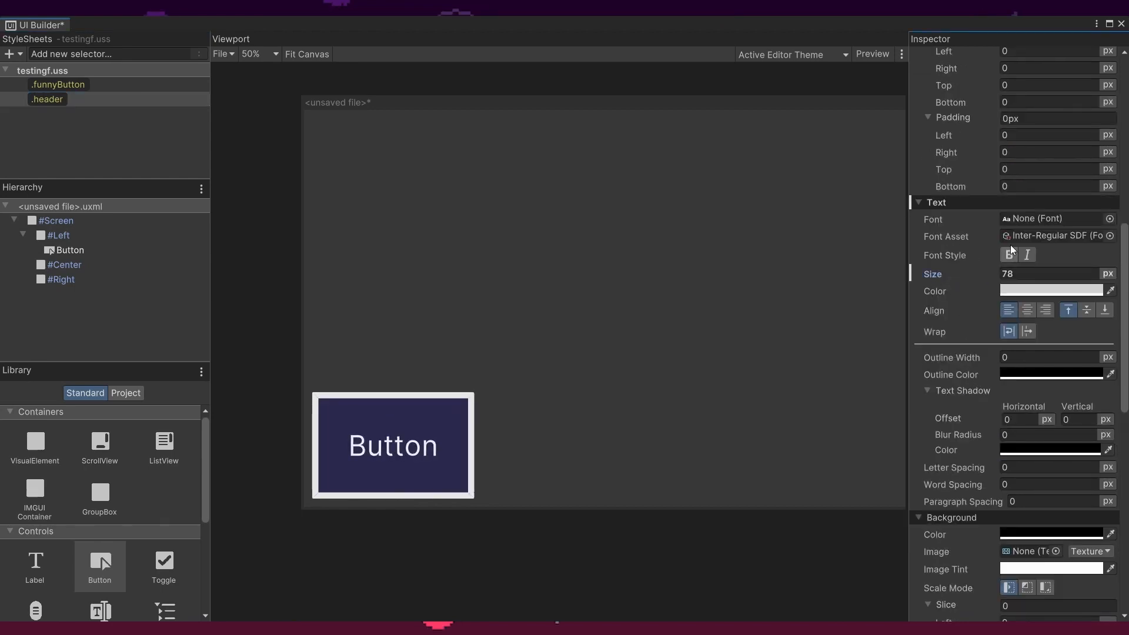
- Give the .header class the BAHNSCHRIFT SDF font asset, bold and italic style, and horizontally centred text
left_click(1109, 235)
left_click(914, 290)
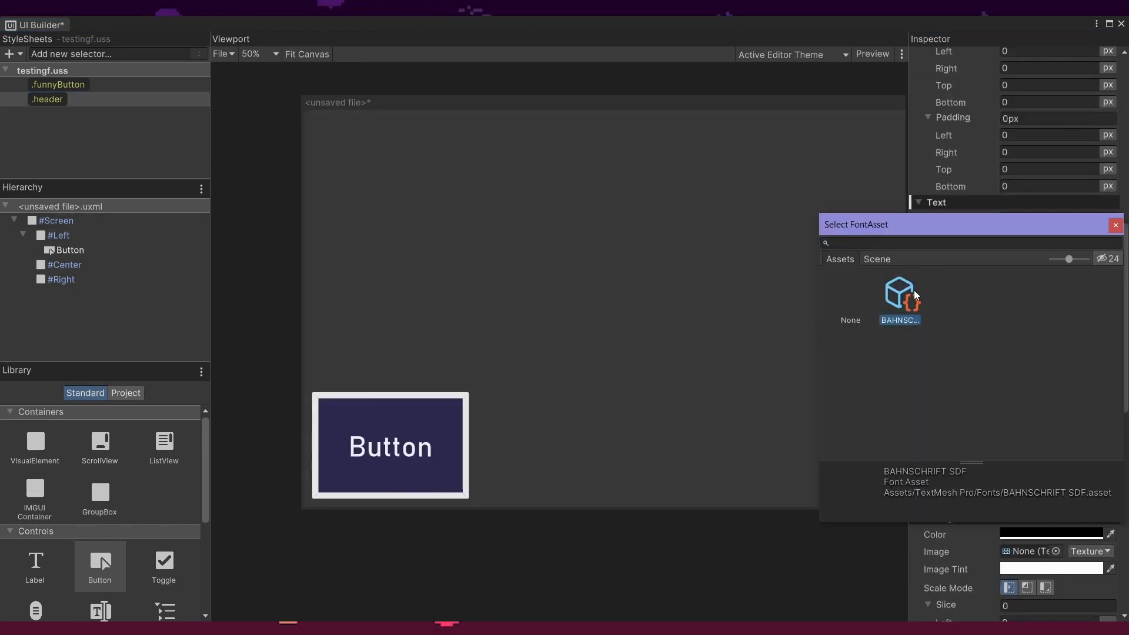
left_click(1115, 225)
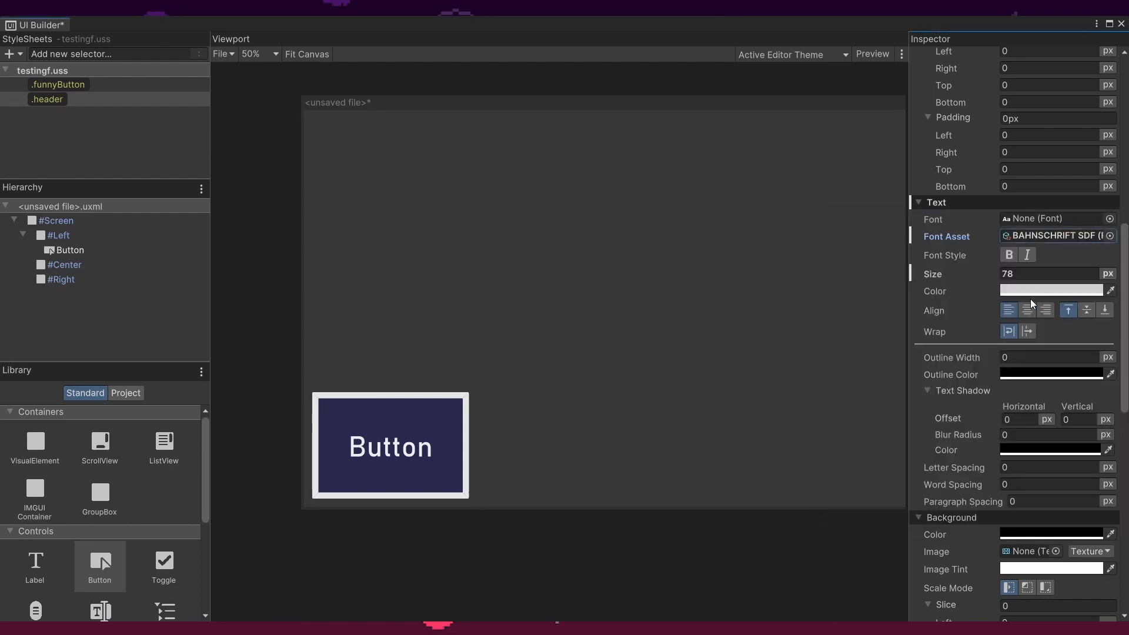
left_click(1010, 255)
left_click(1029, 255)
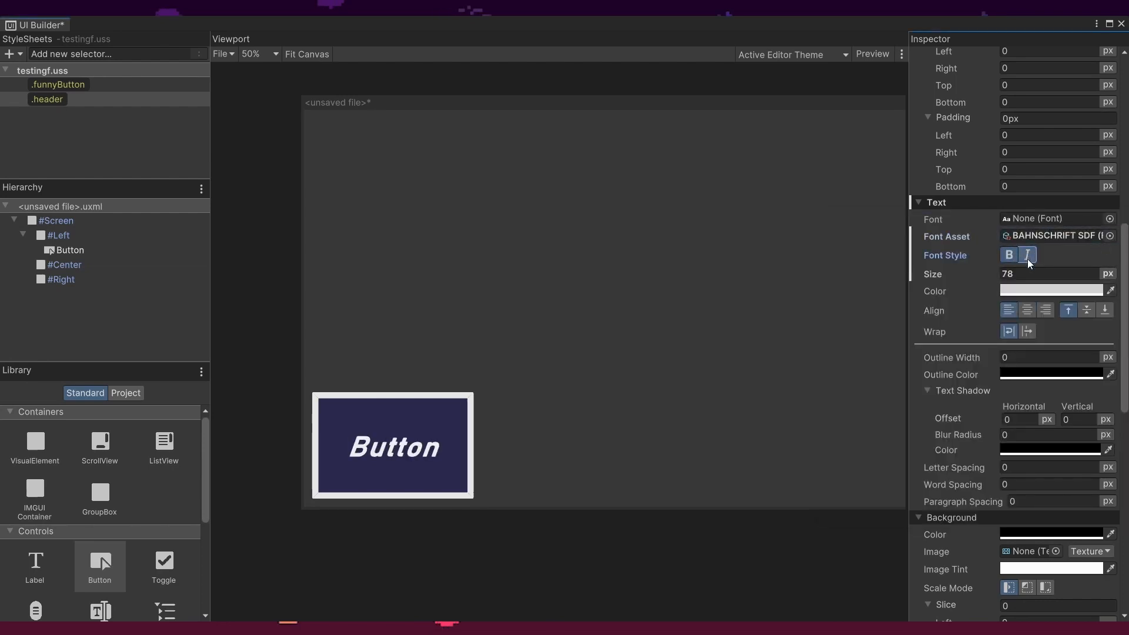
left_click(1031, 309)
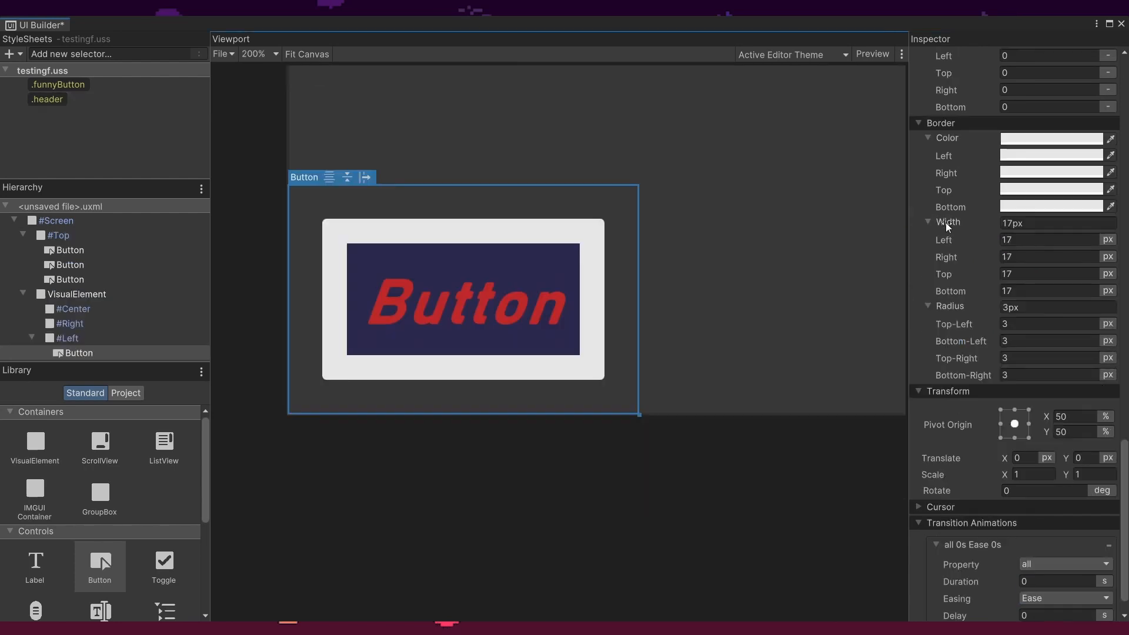
- Set the border radius of the Left element's button to 50 px on all corners, and open the .header and .funnyButton styles
left_click_drag(948, 303, 984, 308)
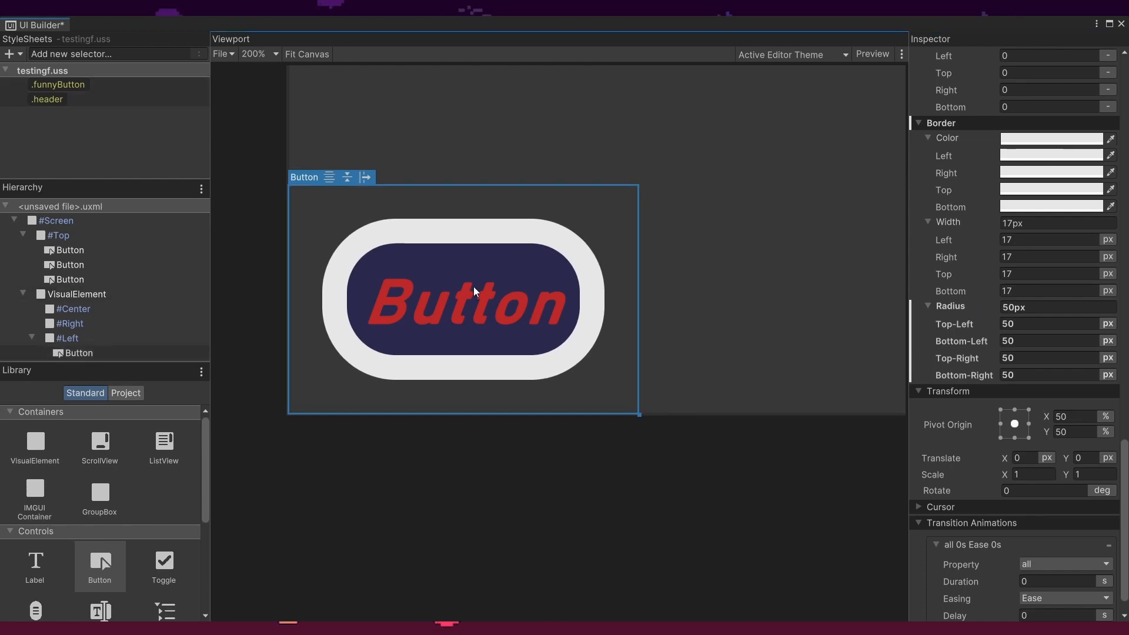
left_click(58, 86)
left_click(57, 100)
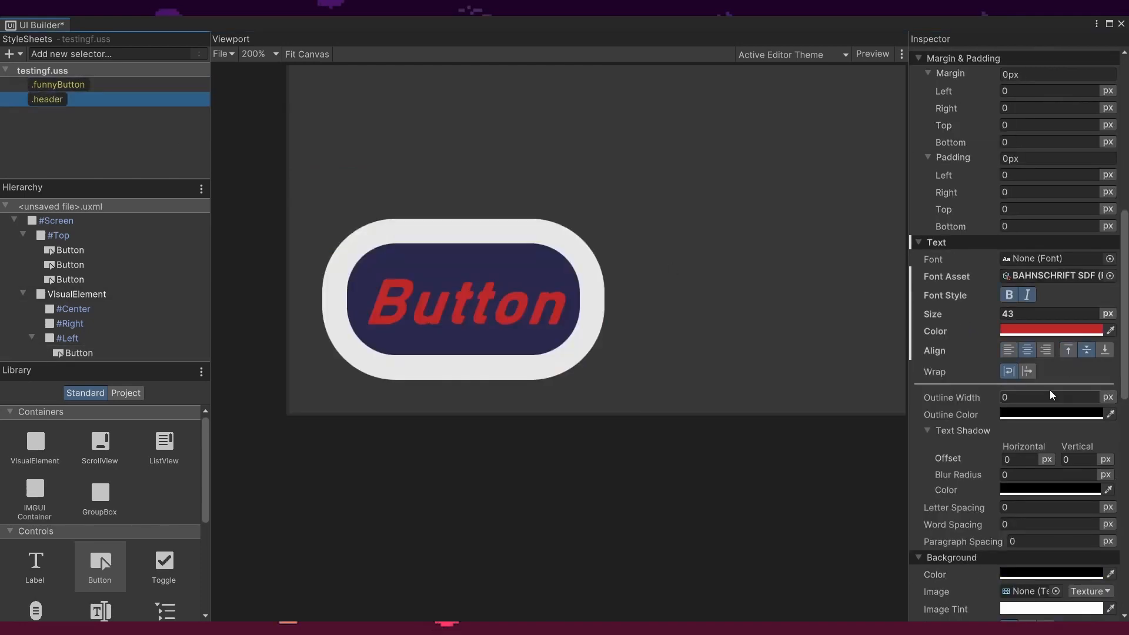
left_click(58, 84)
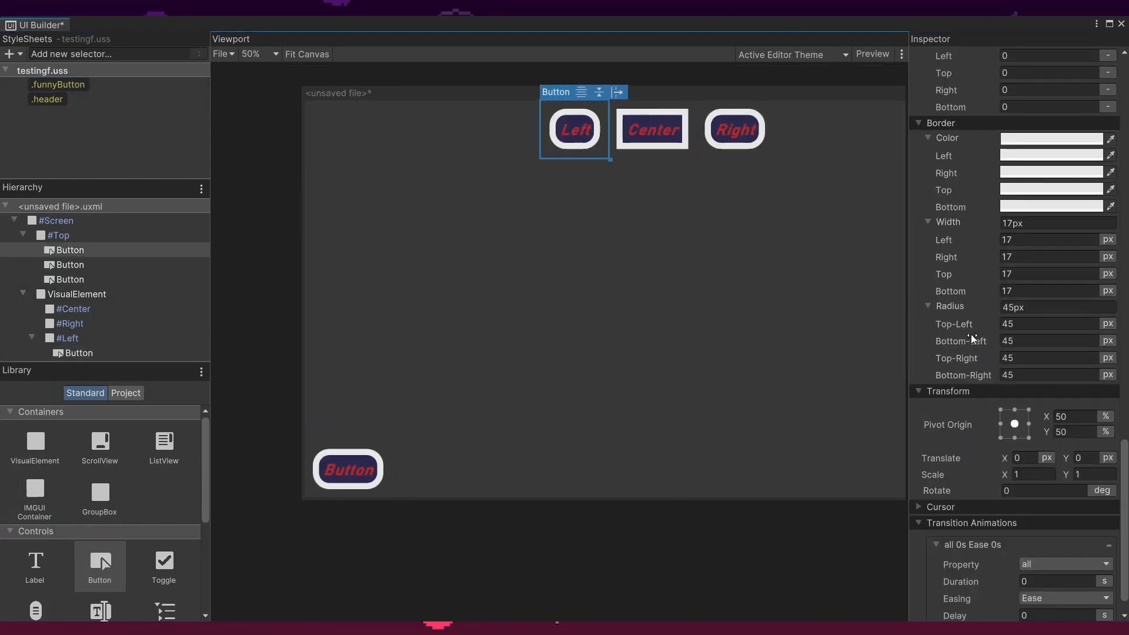
- Lower the top-right corner radius of the Left button and the top-left and bottom-left radii of the Right button
left_click_drag(962, 359, 882, 353)
left_click(735, 131)
left_click_drag(959, 325, 905, 324)
left_click_drag(961, 341, 870, 329)
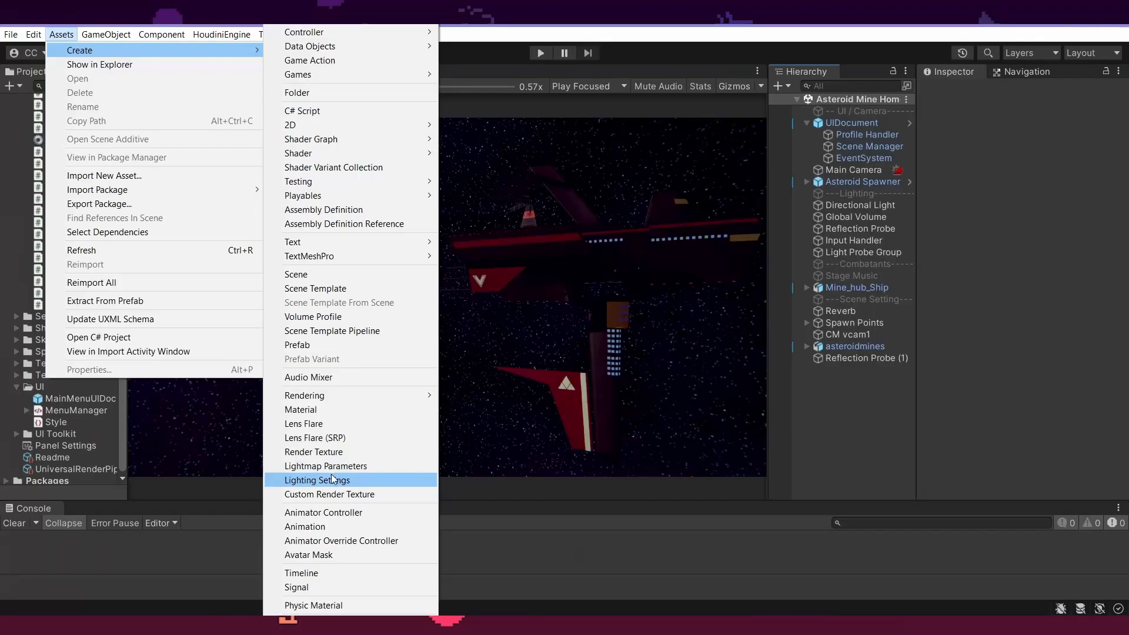
- Switch to the main Unity editor and add a UI Document game object to the scene, keeping its default name
left_click(125, 28)
left_click(118, 35)
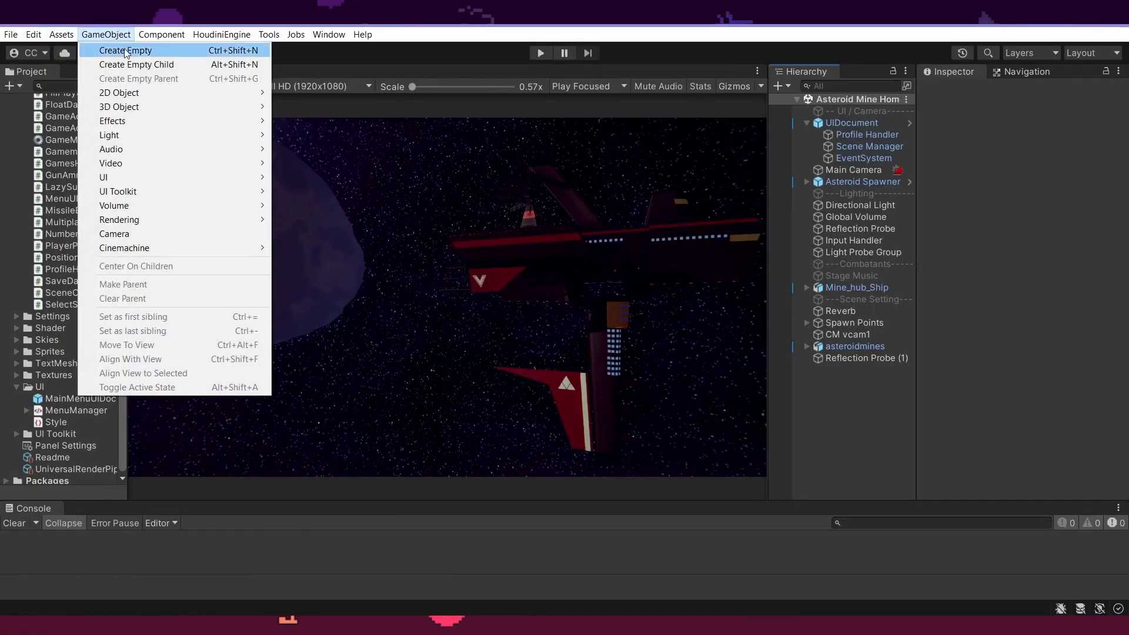
mouse_move(150, 194)
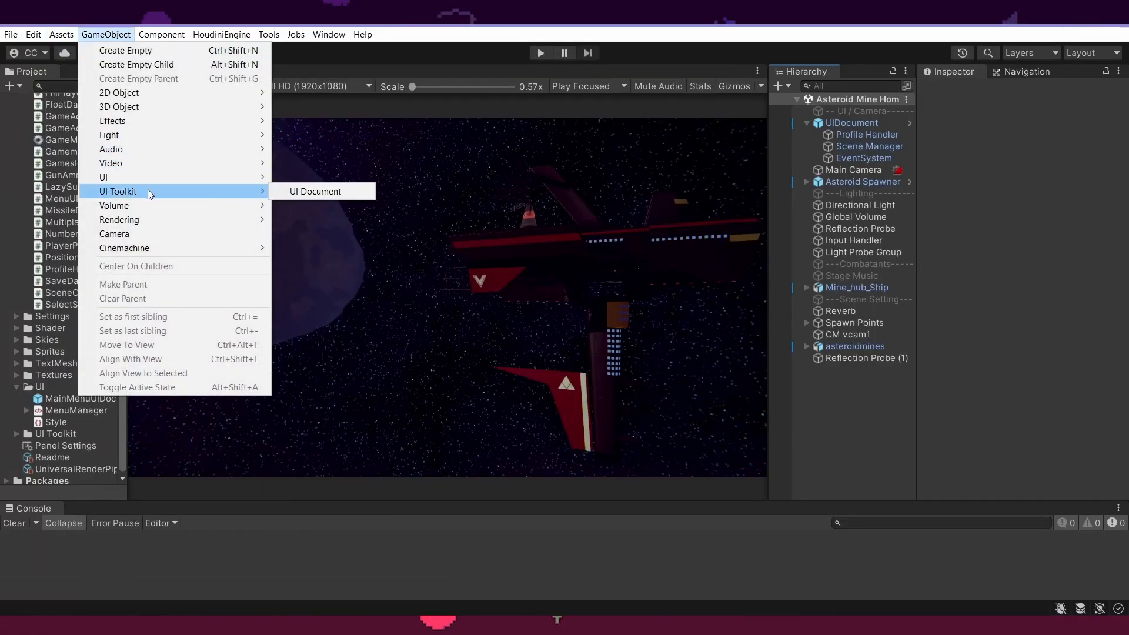
left_click(317, 191)
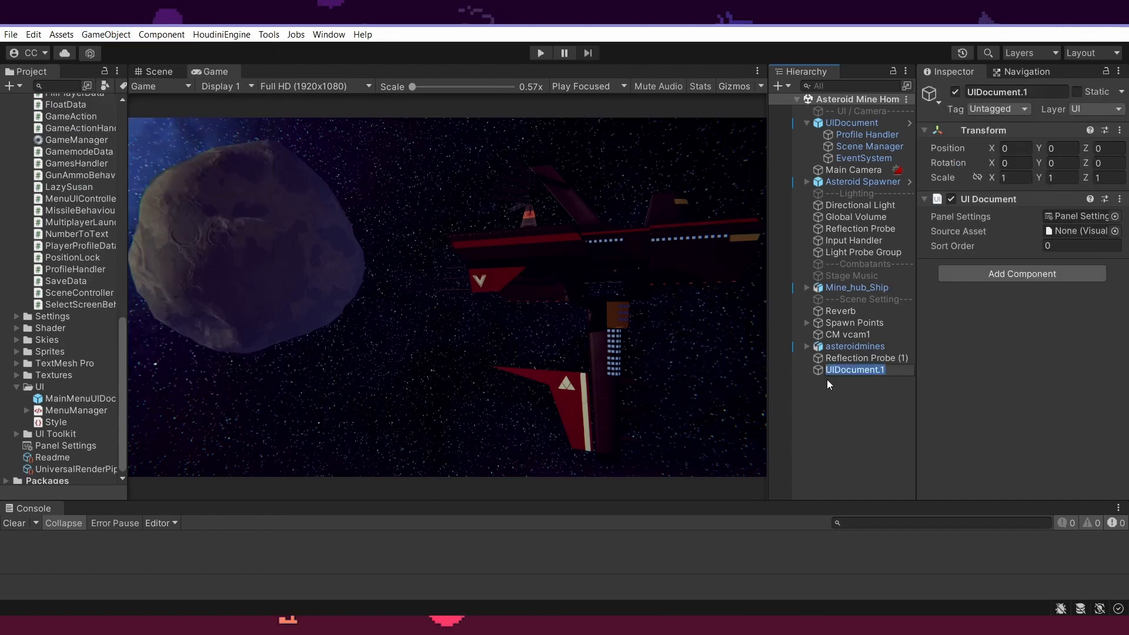
left_click(866, 405)
left_click(862, 370)
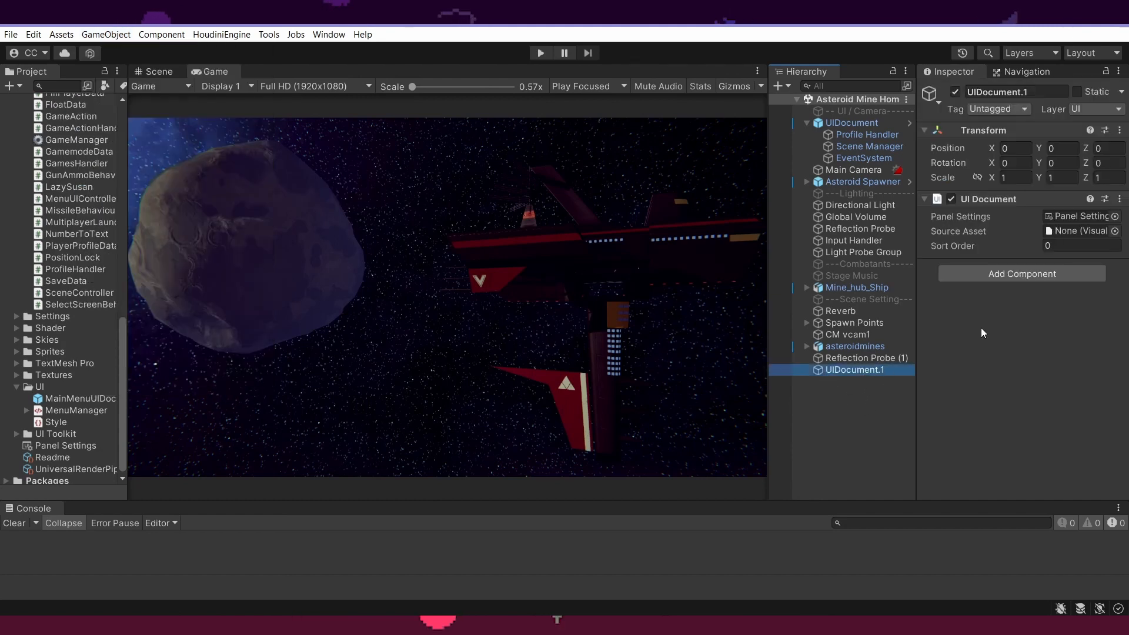
- Assign the MenuManager visual tree as the source asset of the new UI Document
left_click(1114, 231)
left_click(901, 291)
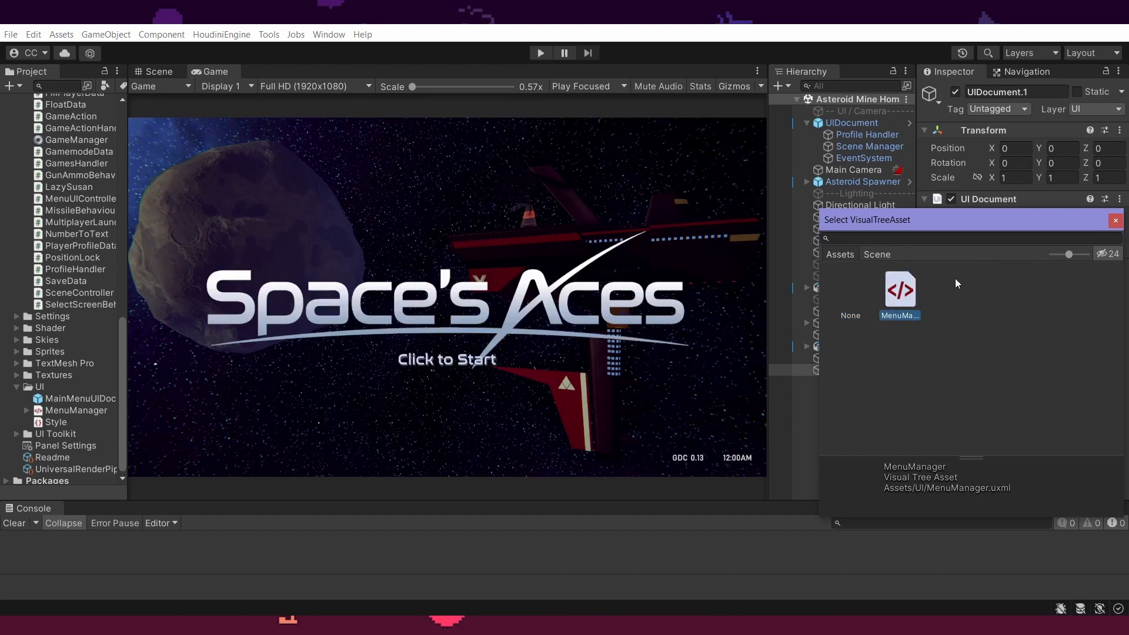
left_click(1116, 220)
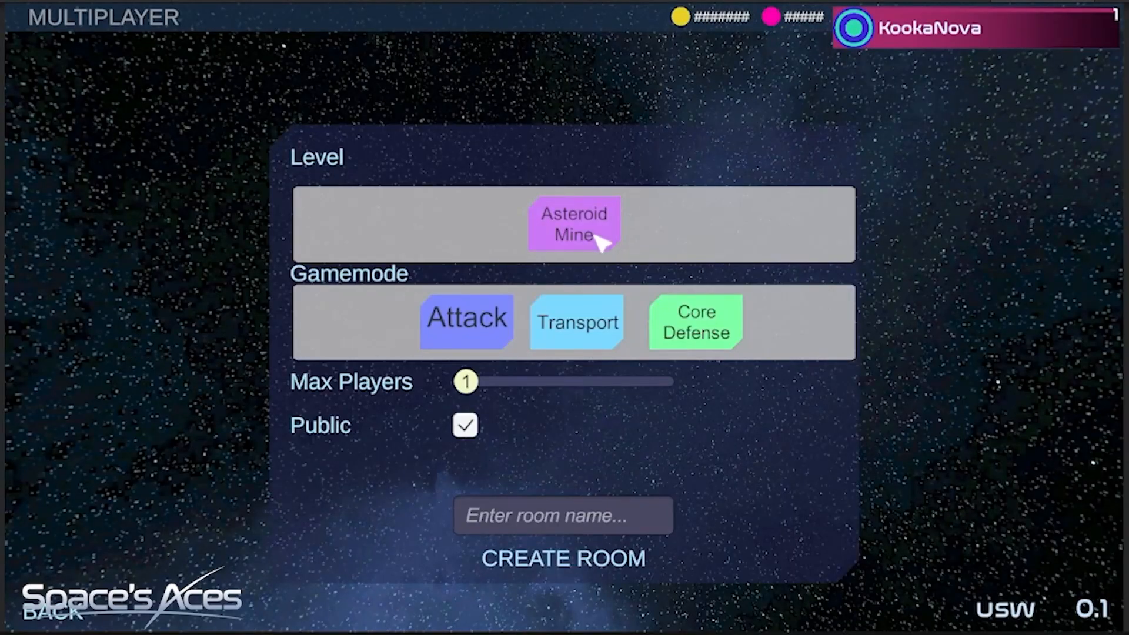
- Choose the Asteroid Mine level and the Attack gamemode in the game's multiplayer room setup
left_click(600, 241)
left_click_drag(604, 225, 562, 253)
left_click(480, 327)
- Name the multiplayer room "Big Billy's Great Adventure" and create it
left_click(542, 521)
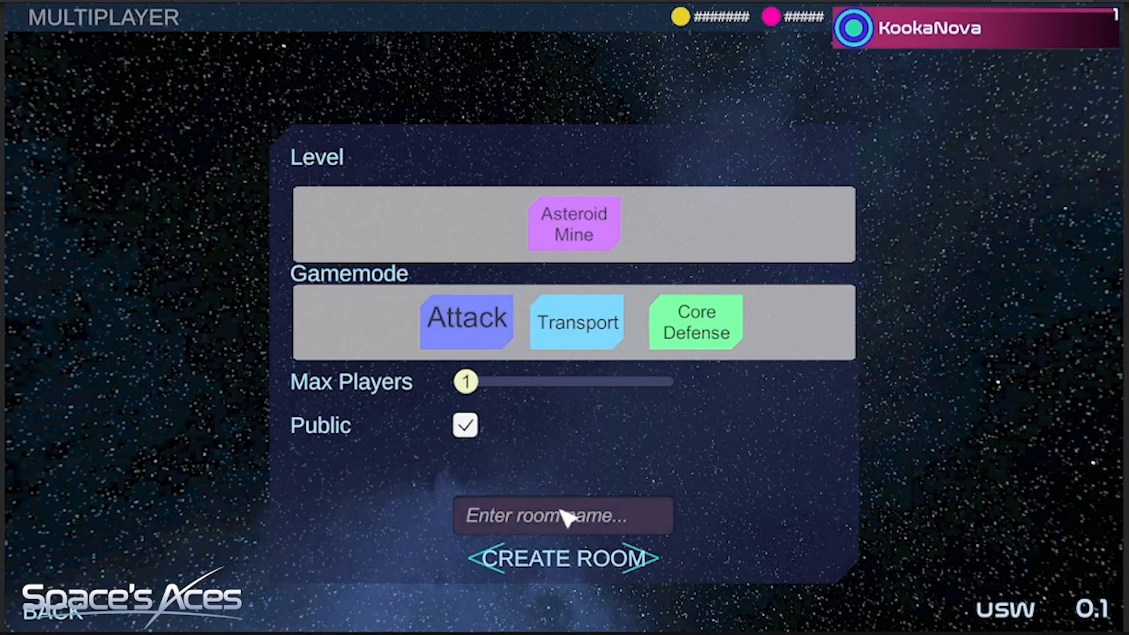
type("Big Billy's Great")
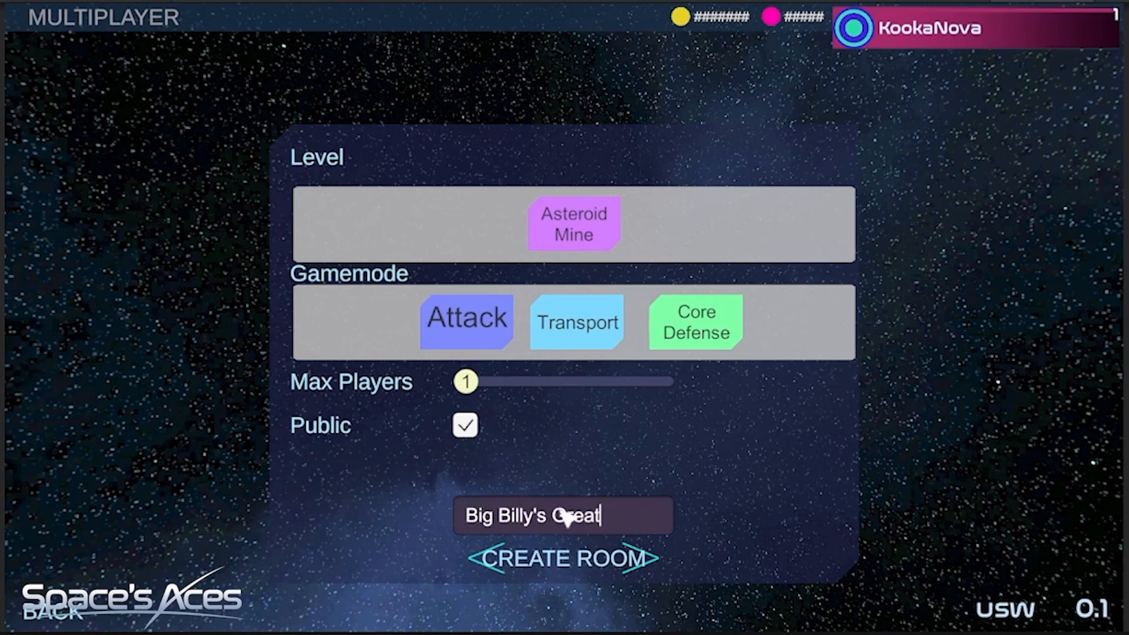
type("Adventure")
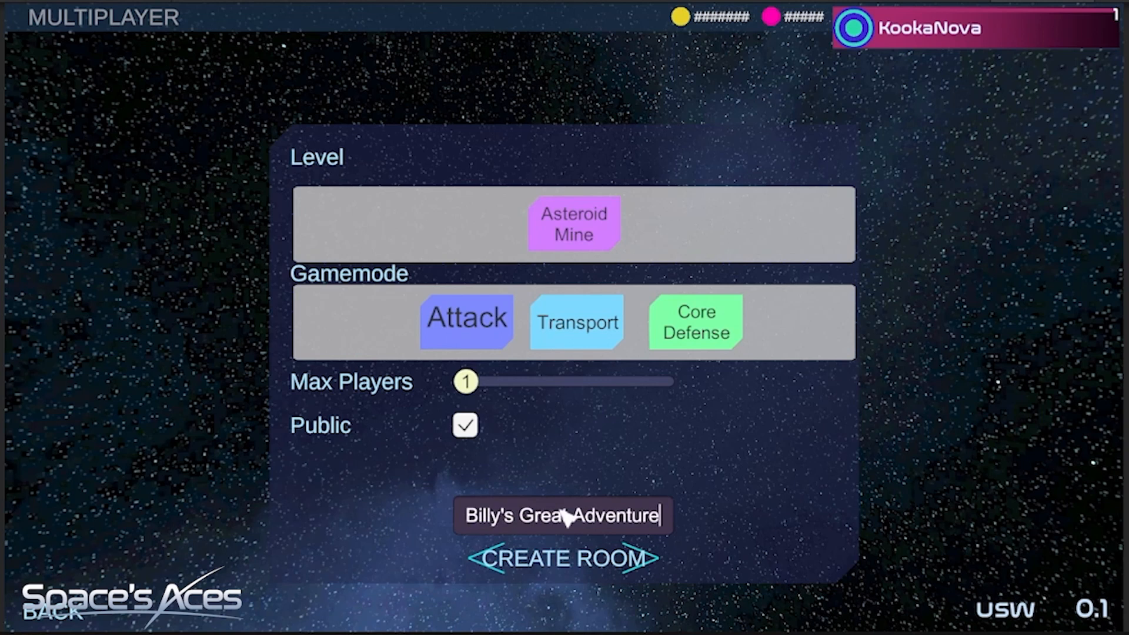
left_click(547, 556)
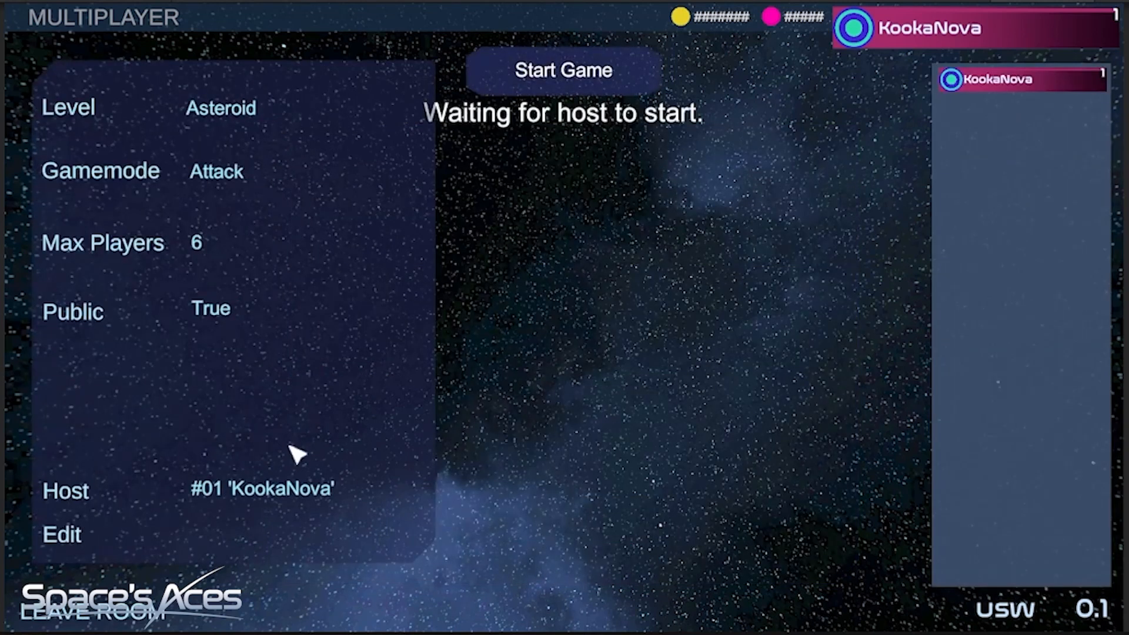